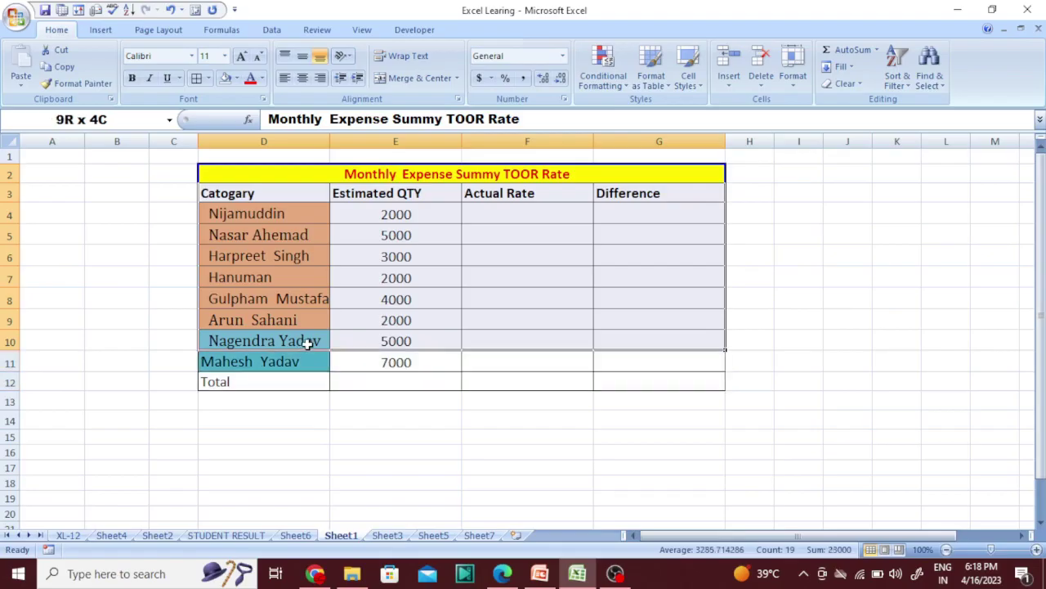
- Enter the lower limit 100 in H3 and the upper limit 120 in H4
{"action": "left_click_drag", "start_coordinate": [274, 380], "coordinate": [365, 170]}
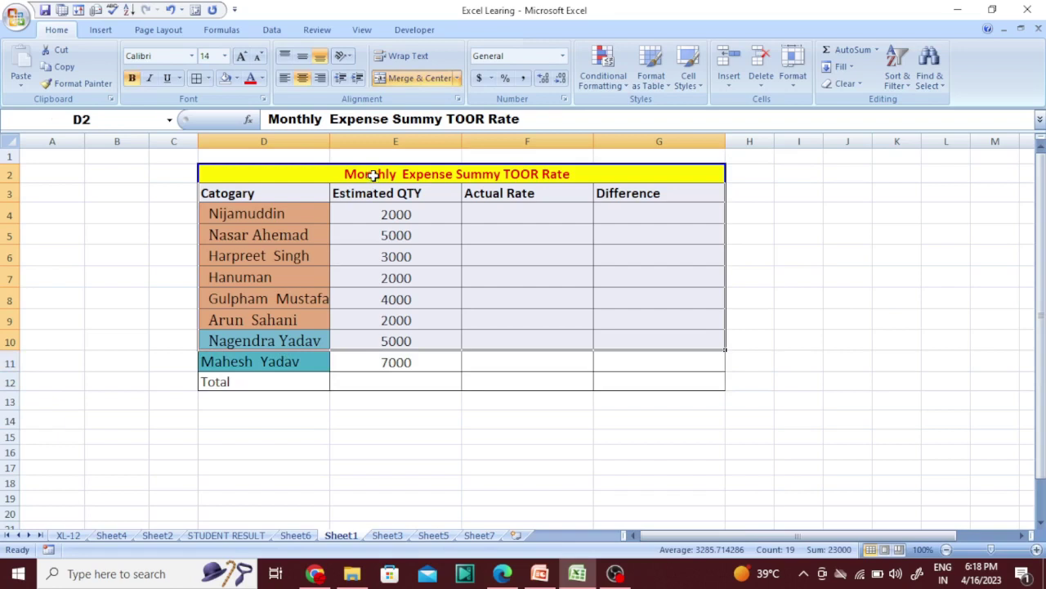
{"action": "left_click", "coordinate": [470, 173]}
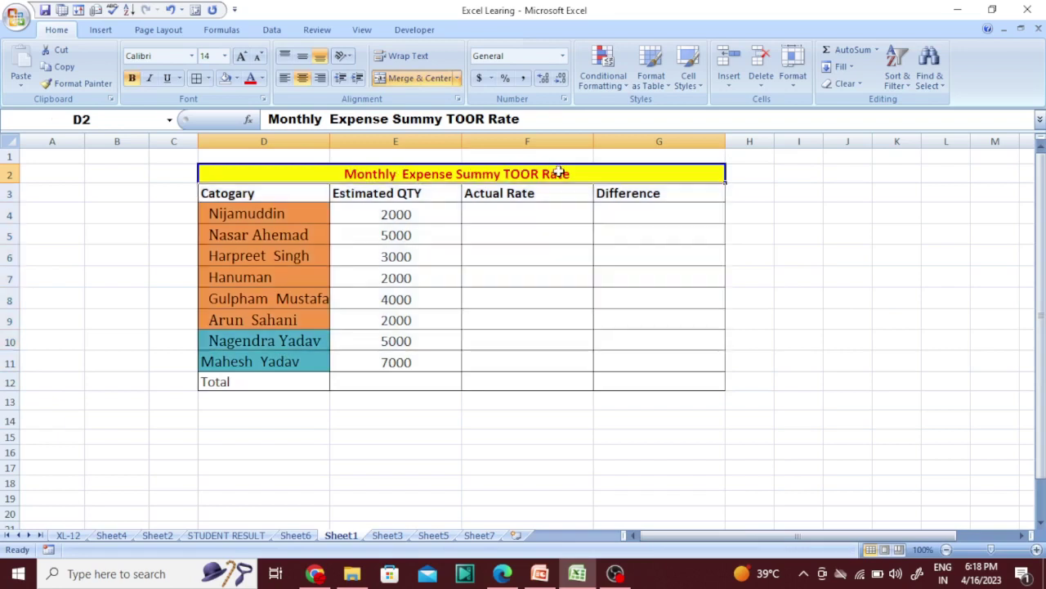
{"action": "left_click", "coordinate": [554, 216]}
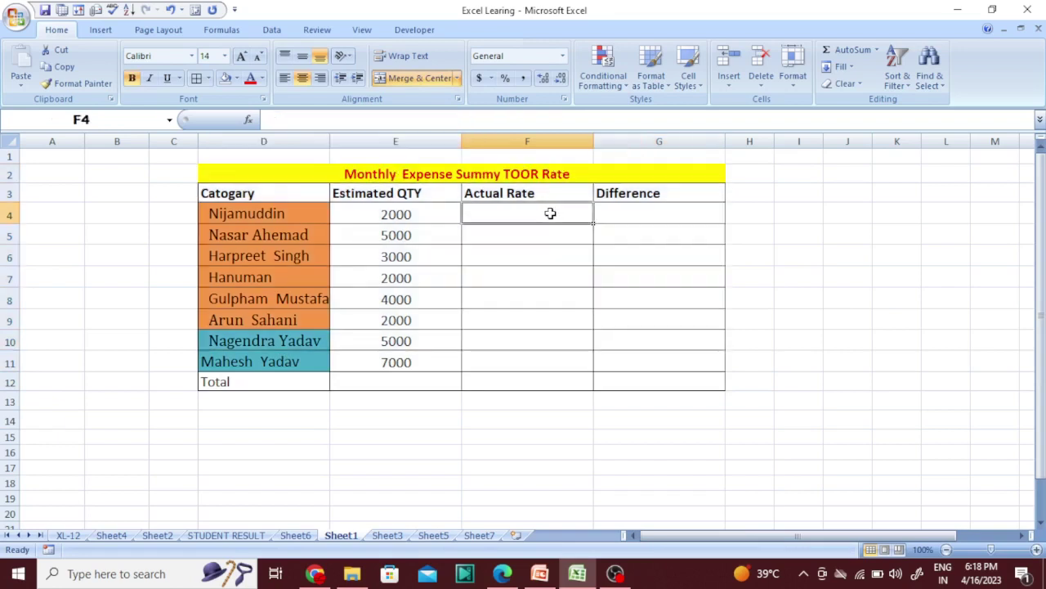
{"action": "left_click", "coordinate": [569, 173]}
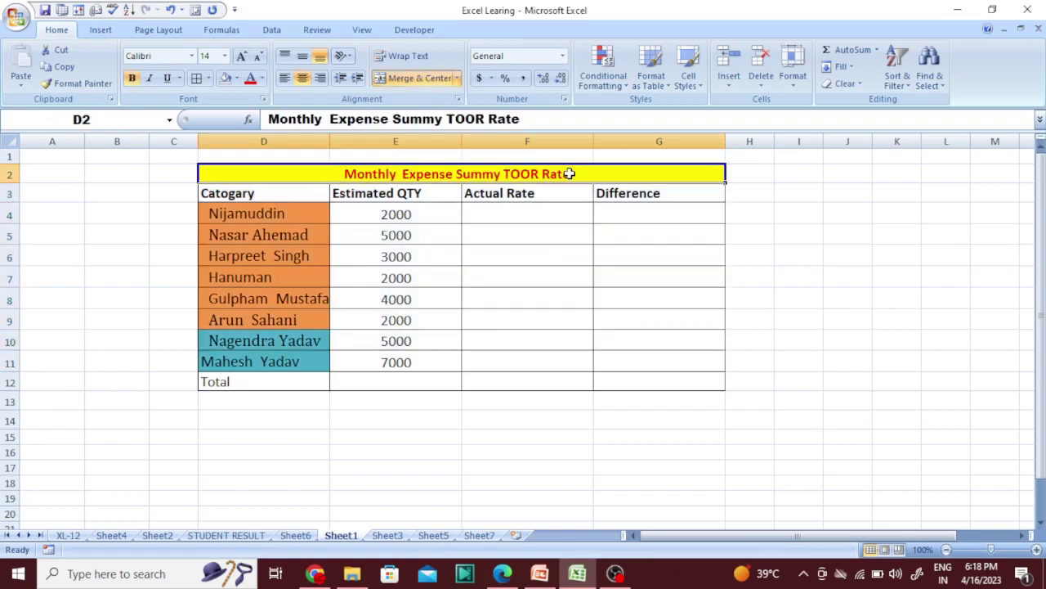
{"action": "left_click", "coordinate": [745, 194]}
{"action": "type", "text": "10"}
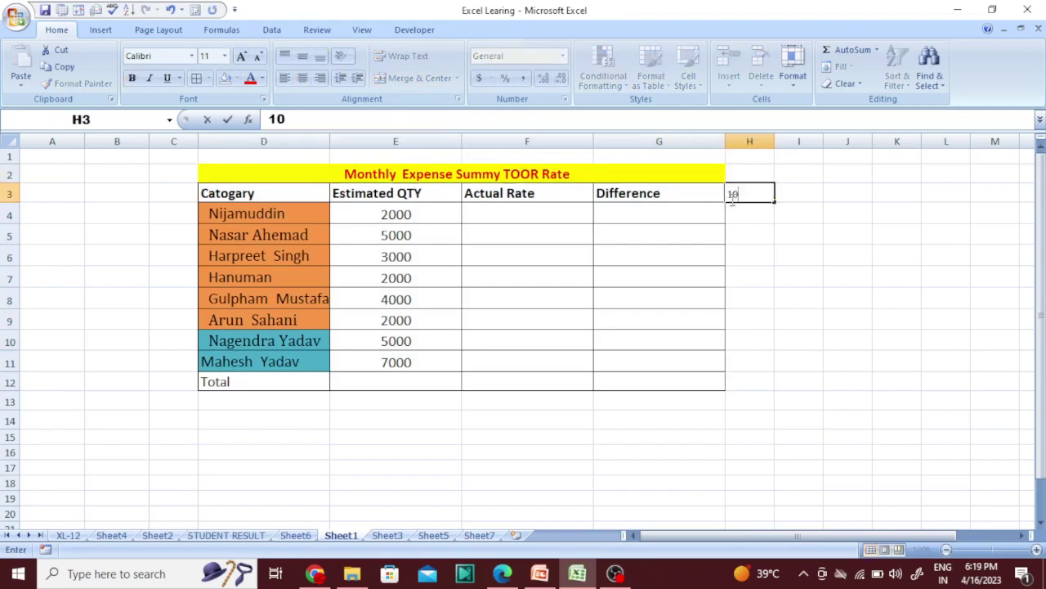
{"action": "type", "text": "0"}
{"action": "left_click", "coordinate": [749, 220]}
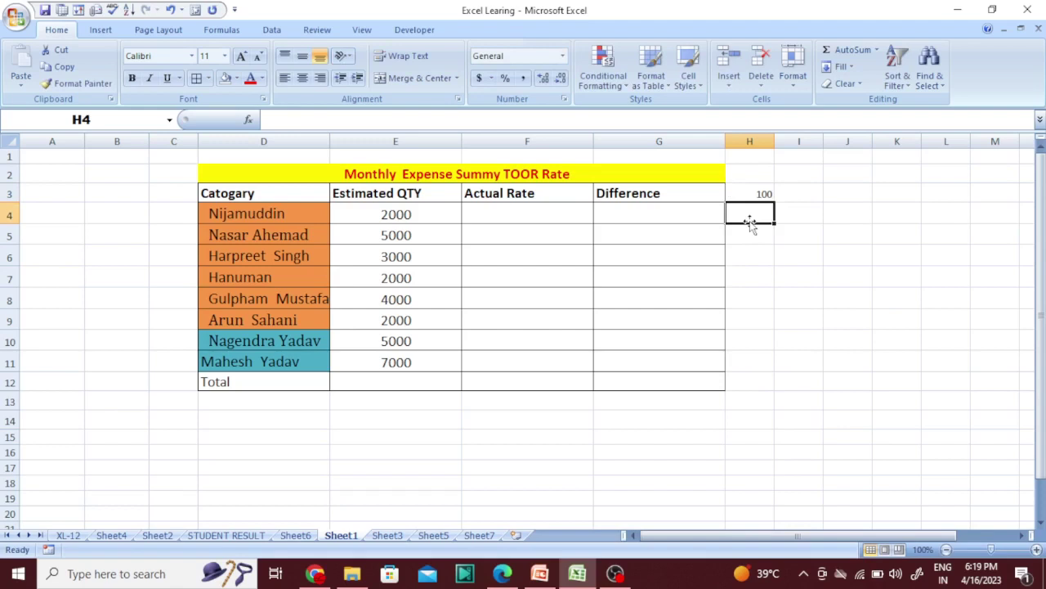
{"action": "type", "text": "120"}
{"action": "left_click", "coordinate": [789, 261]}
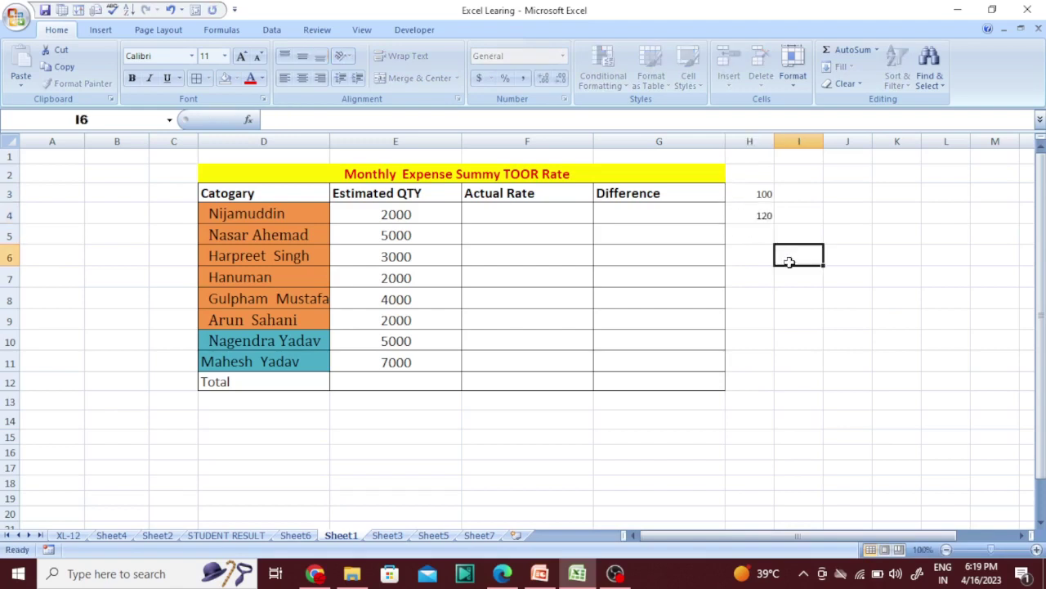
- Select the empty Actual Rate cells F3:F12
{"action": "left_click", "coordinate": [471, 235]}
{"action": "left_click", "coordinate": [238, 177]}
{"action": "left_click_drag", "start_coordinate": [238, 177], "coordinate": [273, 378]}
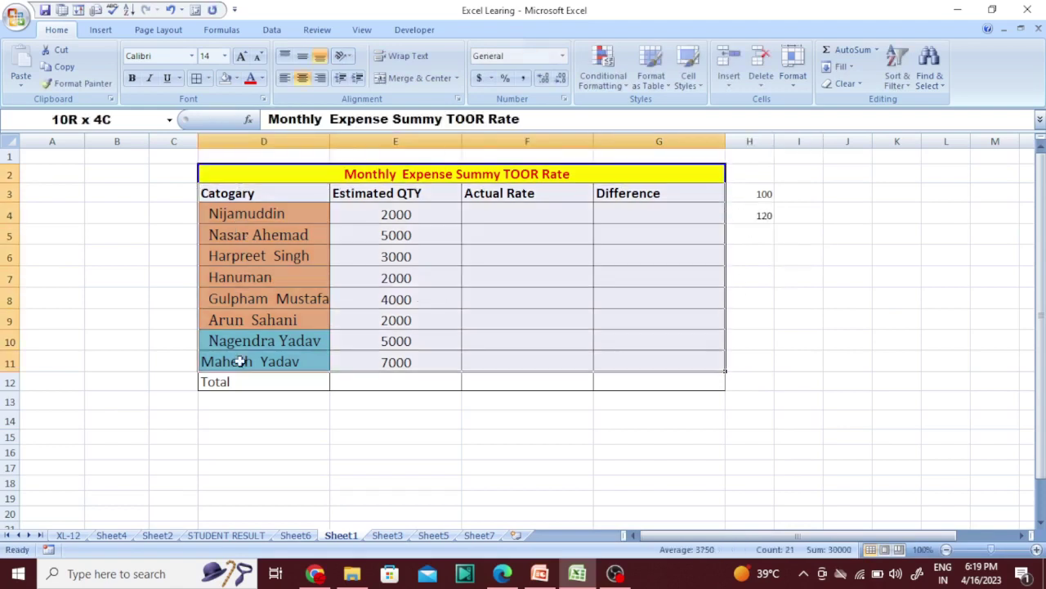
{"action": "left_click", "coordinate": [514, 264]}
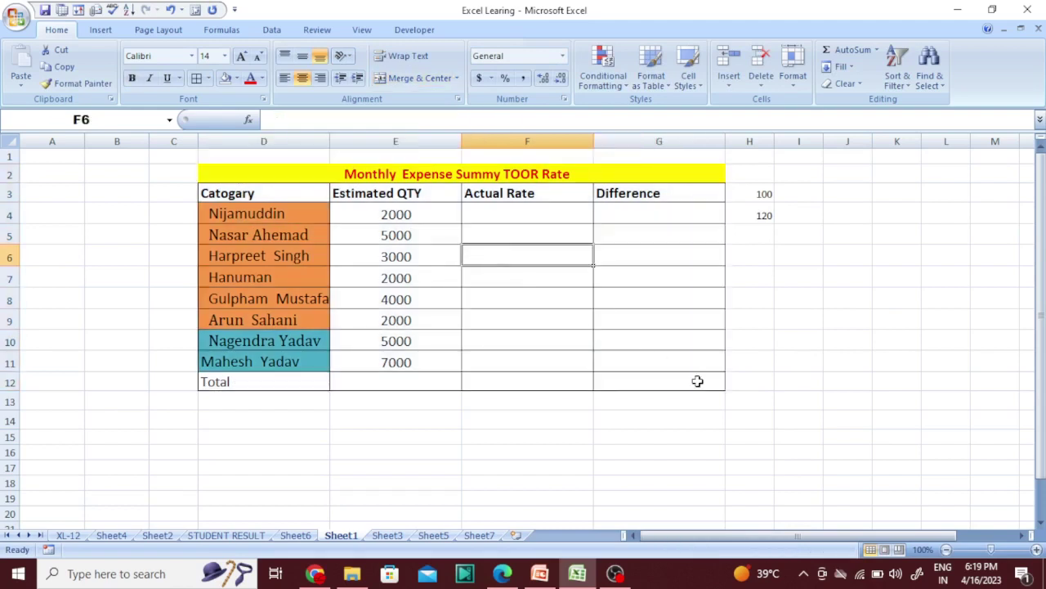
{"action": "left_click_drag", "start_coordinate": [701, 381], "coordinate": [287, 177]}
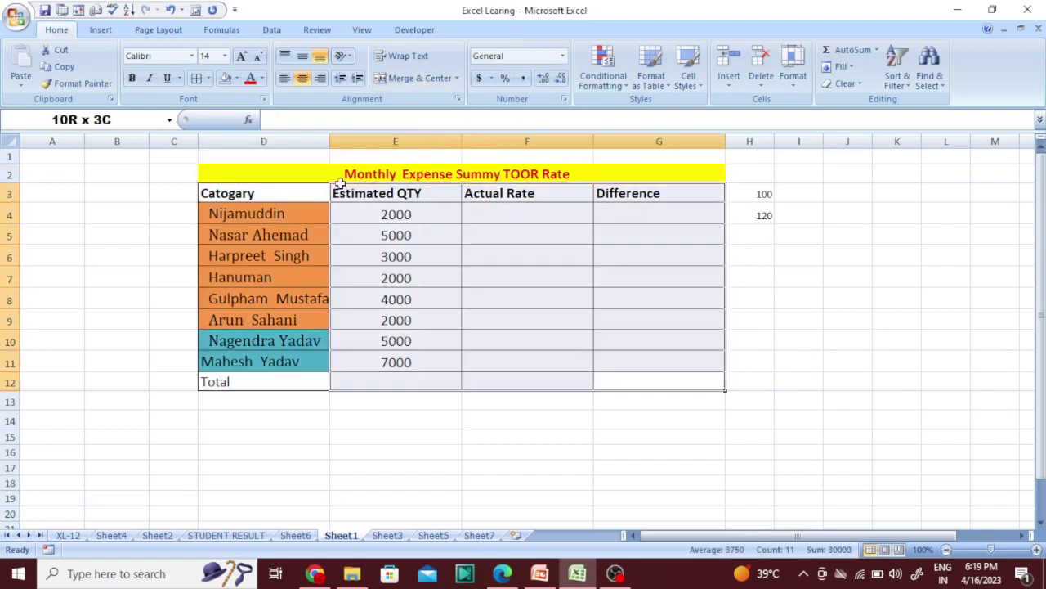
{"action": "left_click", "coordinate": [454, 363]}
{"action": "left_click_drag", "start_coordinate": [523, 193], "coordinate": [519, 381]}
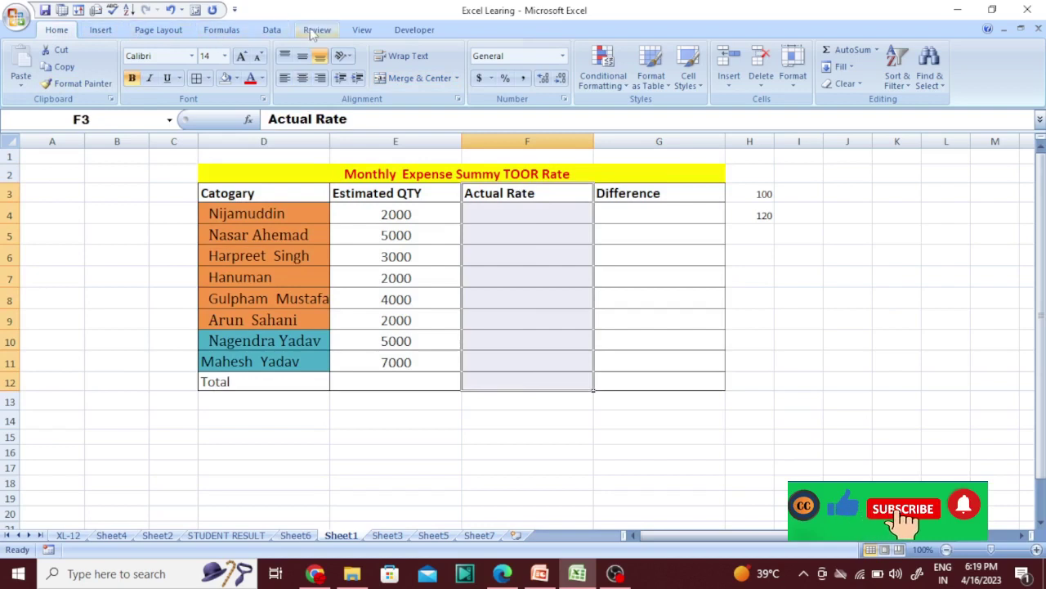
- Open Data Validation for F3:F12, review its tabs, and expand the Allow list on Settings
{"action": "left_click", "coordinate": [273, 31]}
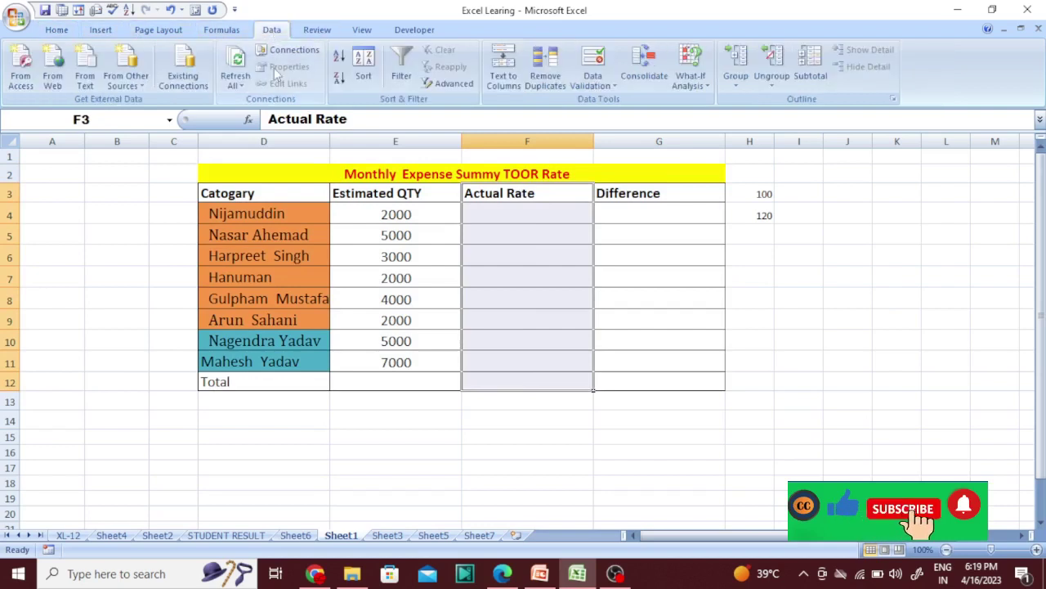
{"action": "left_click", "coordinate": [613, 87]}
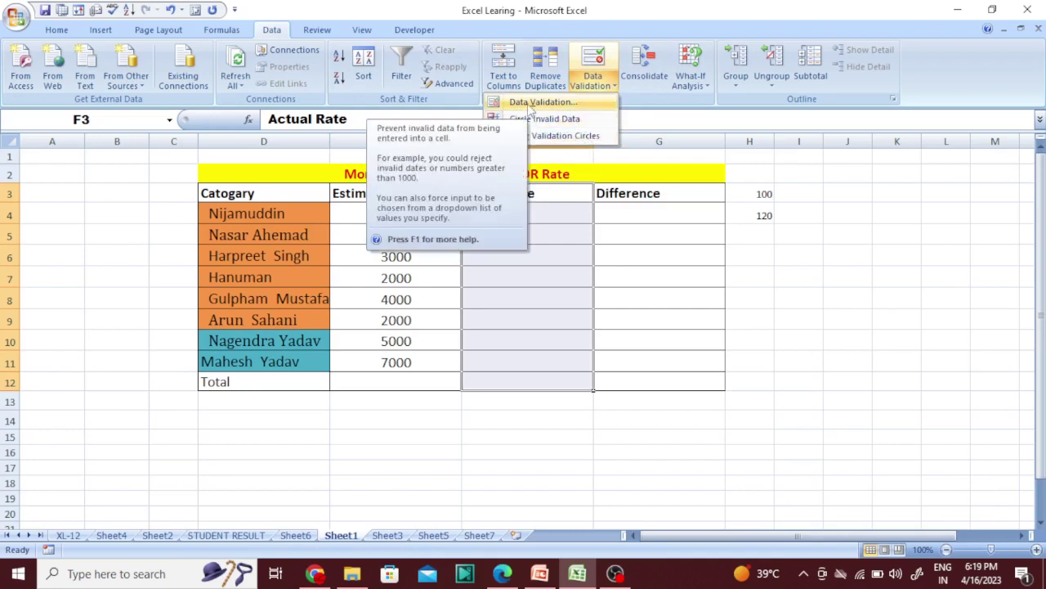
{"action": "left_click", "coordinate": [531, 104]}
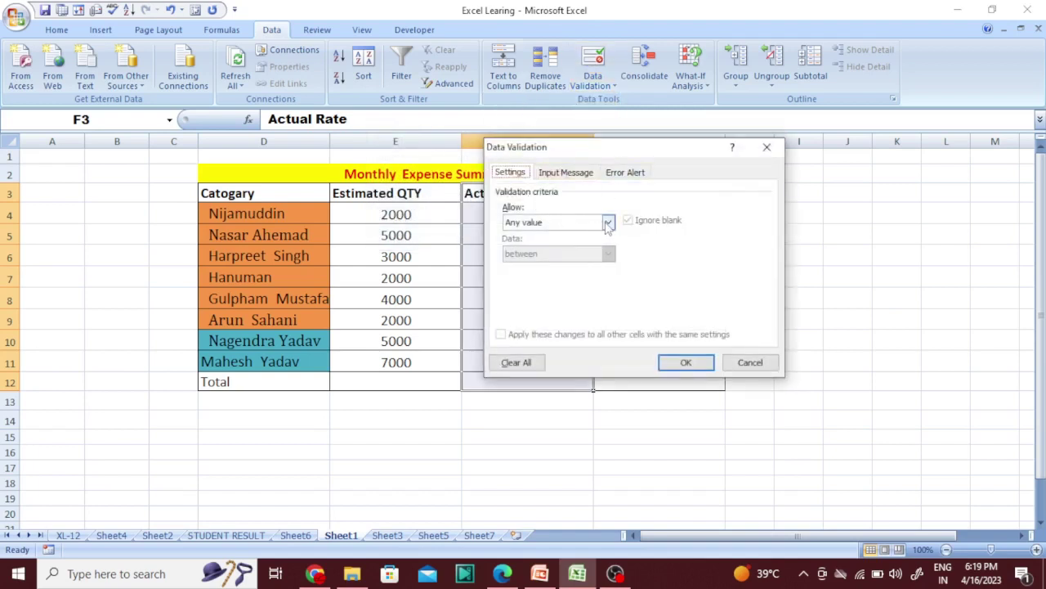
{"action": "left_click", "coordinate": [515, 365]}
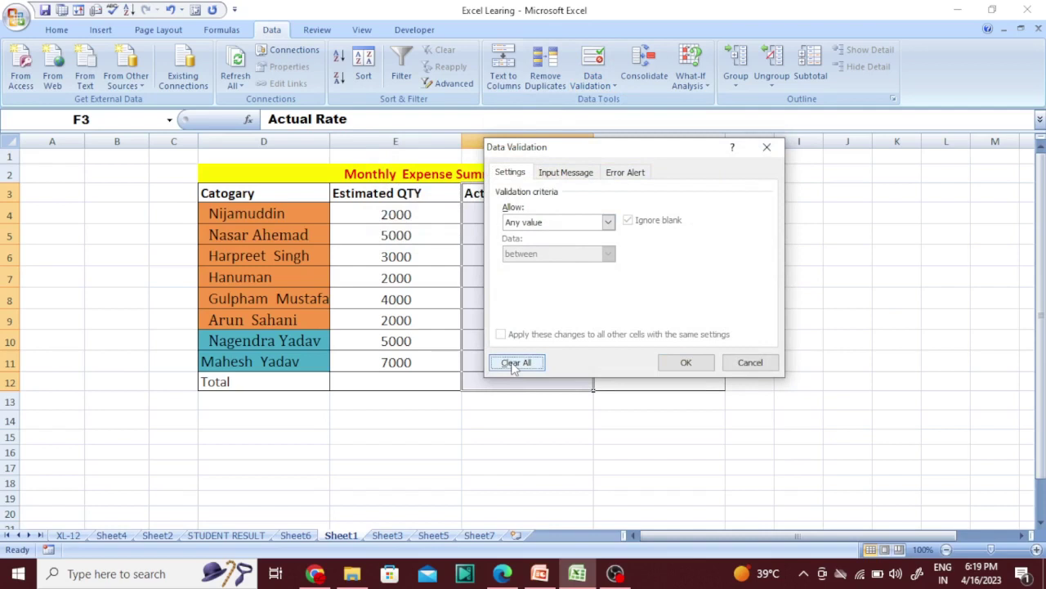
{"action": "left_click", "coordinate": [523, 176]}
{"action": "left_click", "coordinate": [564, 176]}
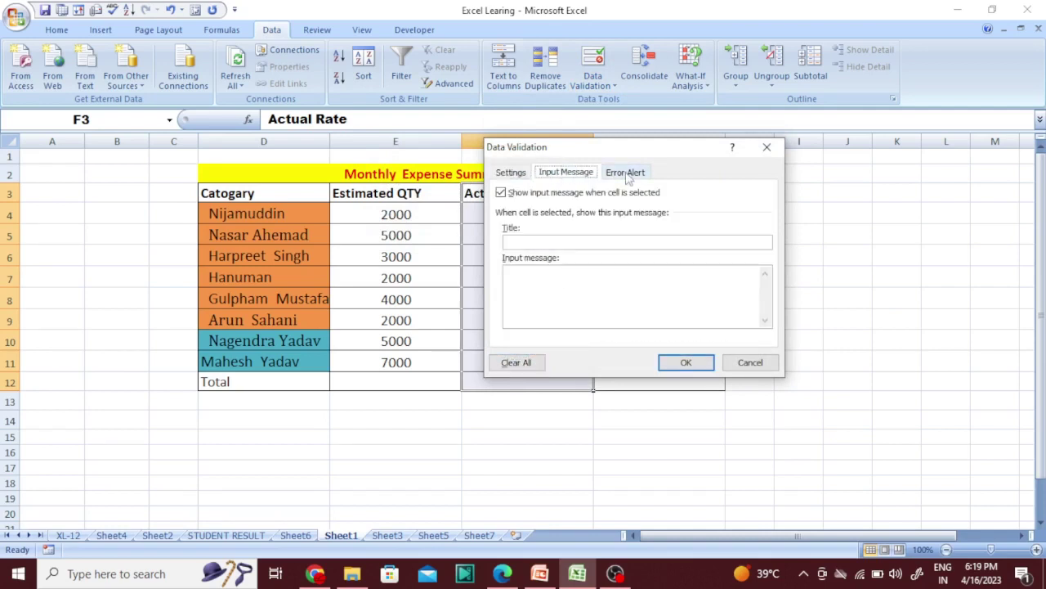
{"action": "left_click", "coordinate": [627, 175]}
{"action": "left_click", "coordinate": [512, 175]}
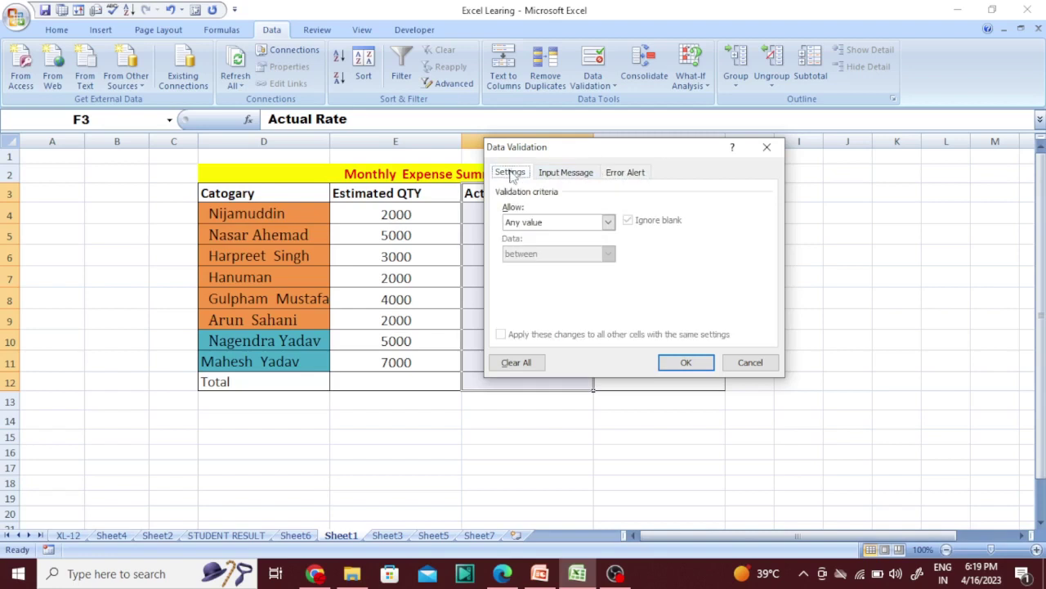
{"action": "left_click", "coordinate": [609, 223]}
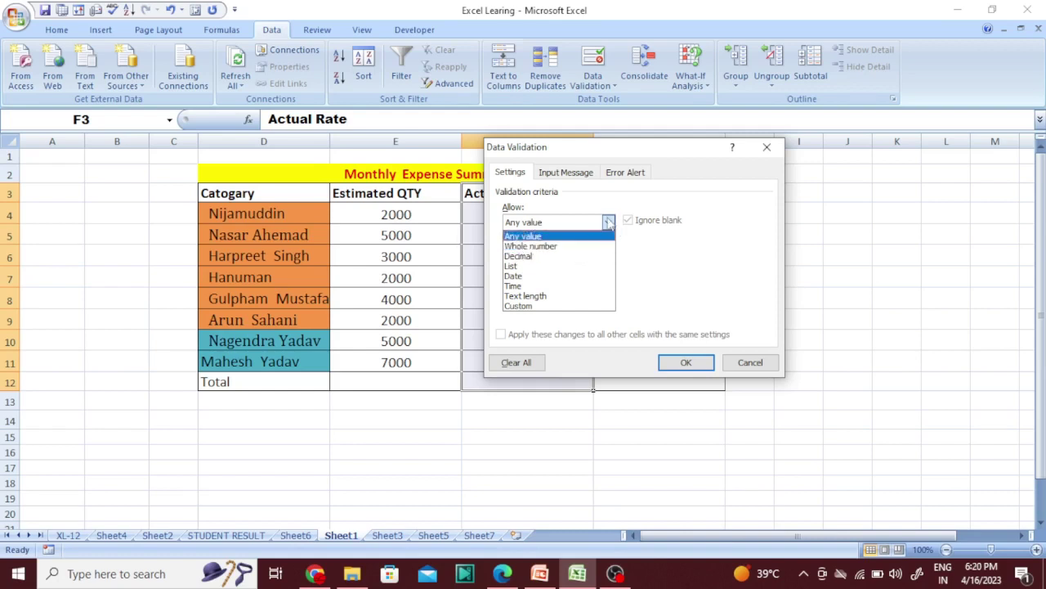
- Apply a Decimal rule to F3:F12 with Data between, minimum 100 and maximum 120
{"action": "left_click", "coordinate": [533, 256]}
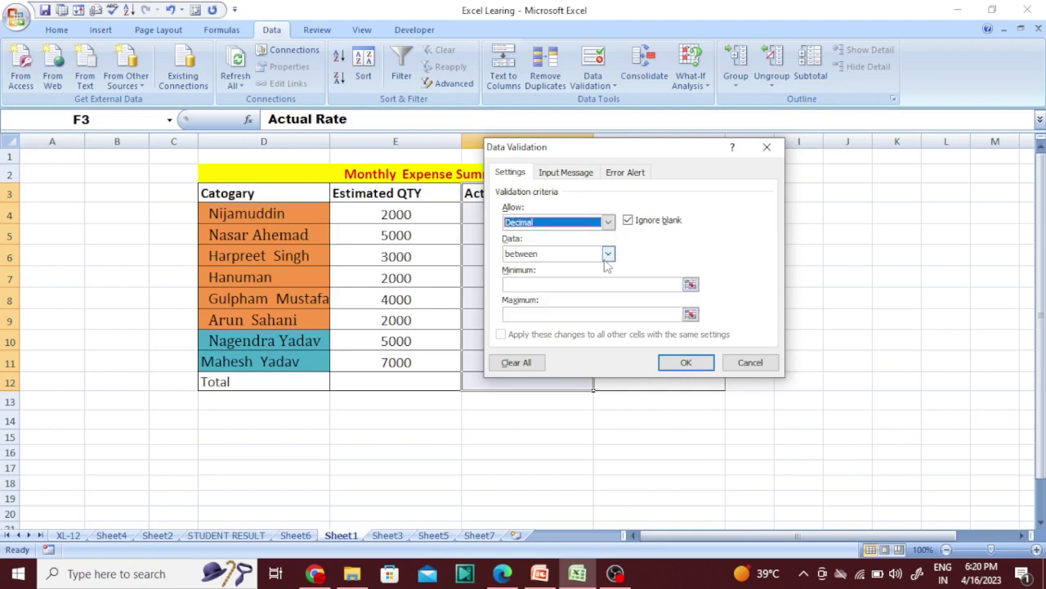
{"action": "left_click", "coordinate": [609, 254]}
{"action": "left_click", "coordinate": [540, 278]}
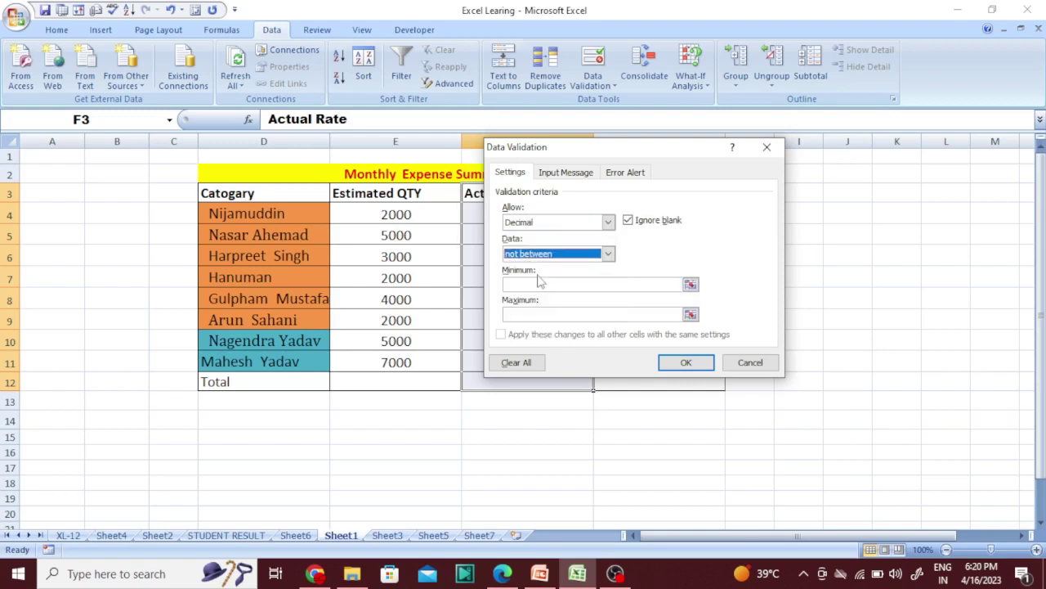
{"action": "left_click", "coordinate": [608, 254]}
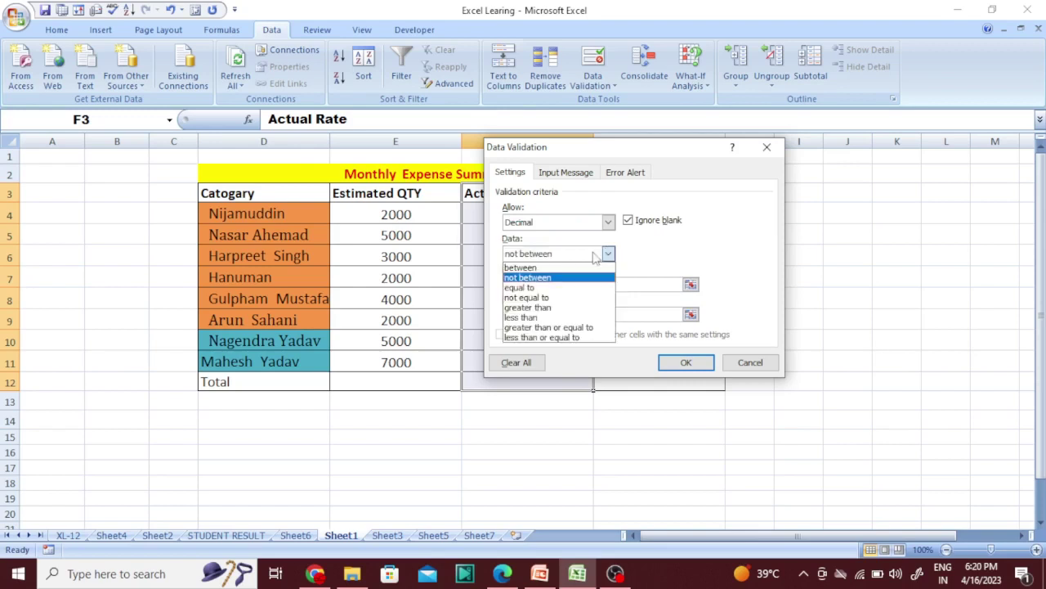
{"action": "left_click", "coordinate": [531, 269]}
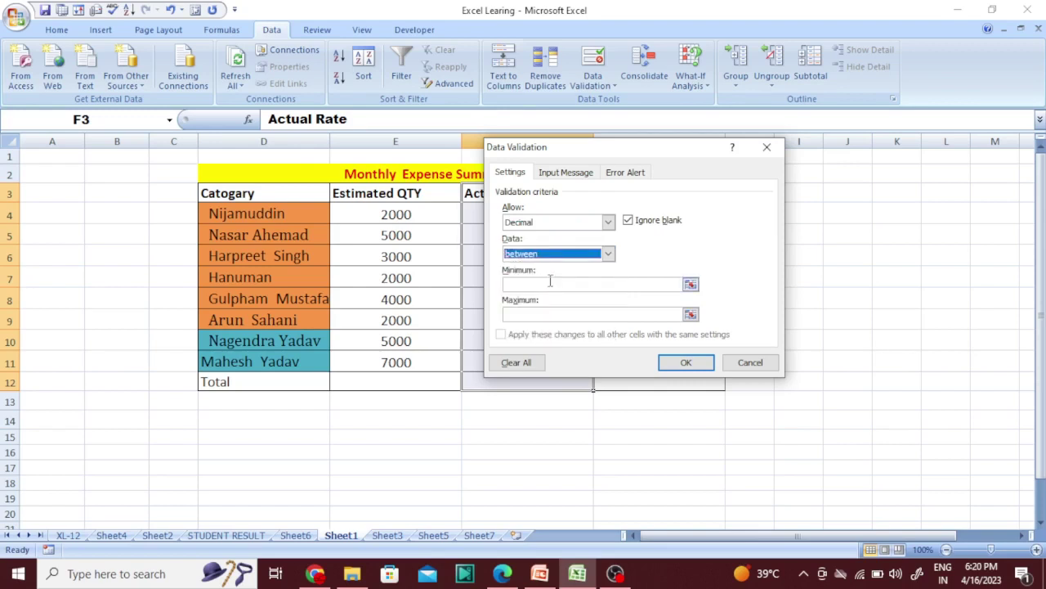
{"action": "left_click", "coordinate": [550, 283]}
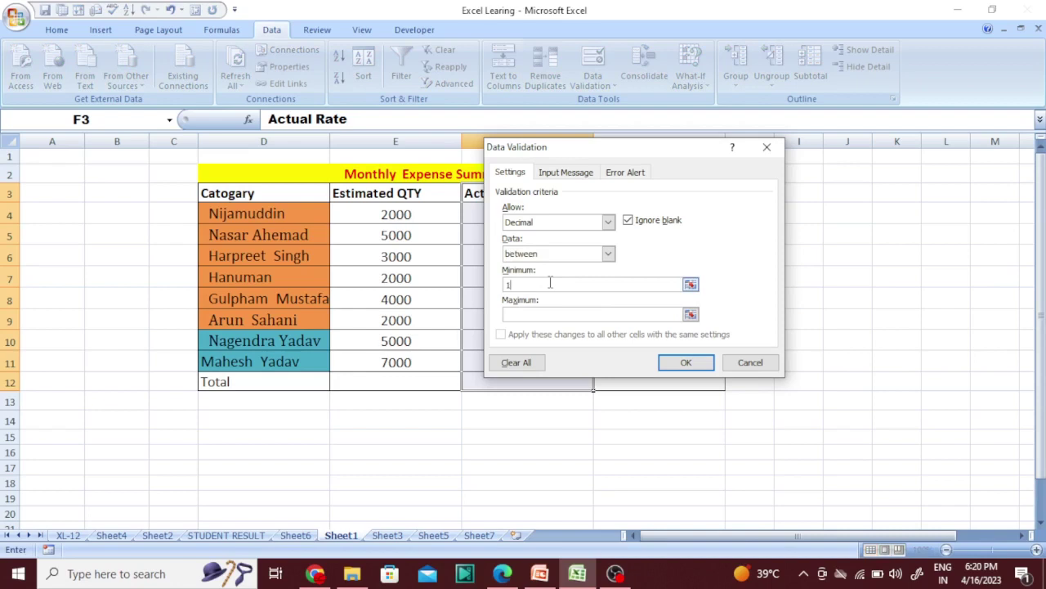
{"action": "left_click", "coordinate": [546, 317]}
{"action": "scroll", "coordinate": [602, 320], "scroll_direction": "down", "scroll_amount": 2}
{"action": "scroll", "coordinate": [573, 342], "scroll_direction": "up", "scroll_amount": 1}
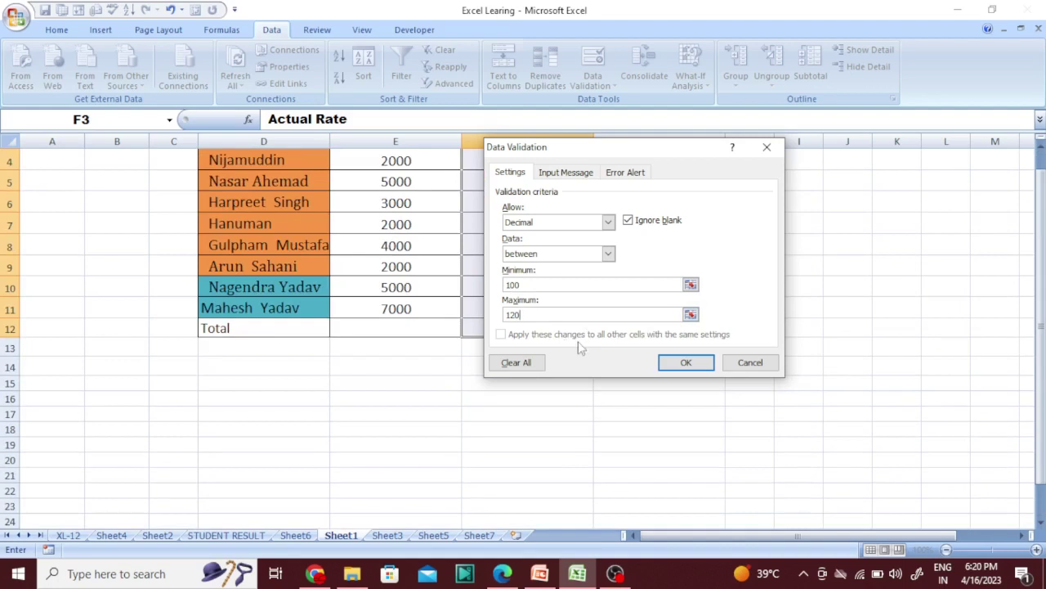
{"action": "left_click", "coordinate": [677, 365]}
{"action": "scroll", "coordinate": [554, 313], "scroll_direction": "up", "scroll_amount": 1}
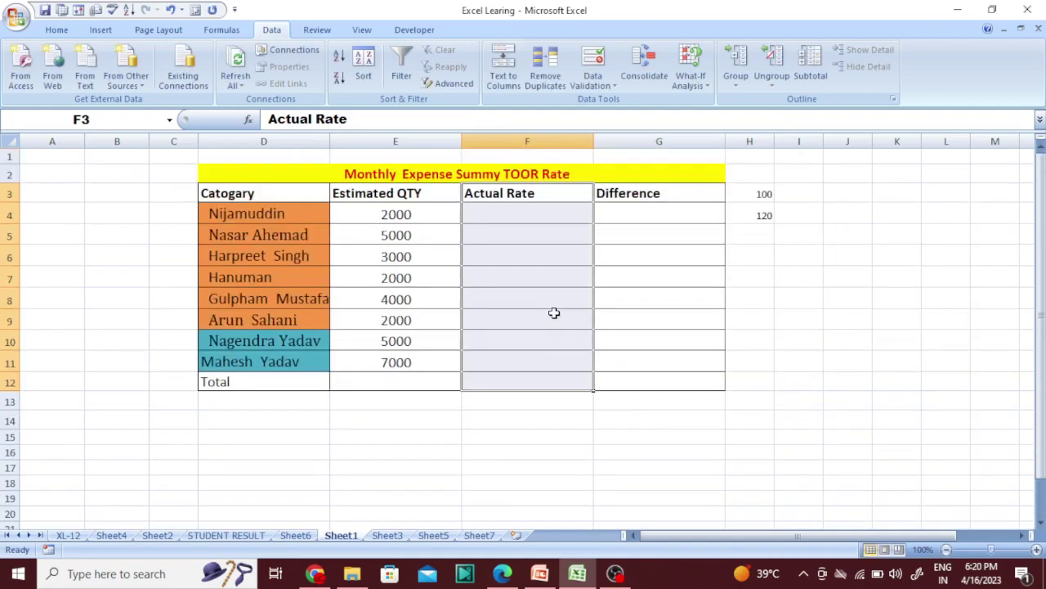
- Enter 120 in Actual Rate cell F4
{"action": "left_click", "coordinate": [520, 211]}
{"action": "left_click", "coordinate": [527, 293]}
{"action": "left_click", "coordinate": [528, 343]}
{"action": "left_click", "coordinate": [532, 374]}
{"action": "left_click", "coordinate": [524, 343]}
{"action": "left_click", "coordinate": [523, 320]}
{"action": "left_click", "coordinate": [523, 297]}
{"action": "left_click", "coordinate": [521, 278]}
{"action": "left_click", "coordinate": [520, 236]}
{"action": "left_click", "coordinate": [520, 214]}
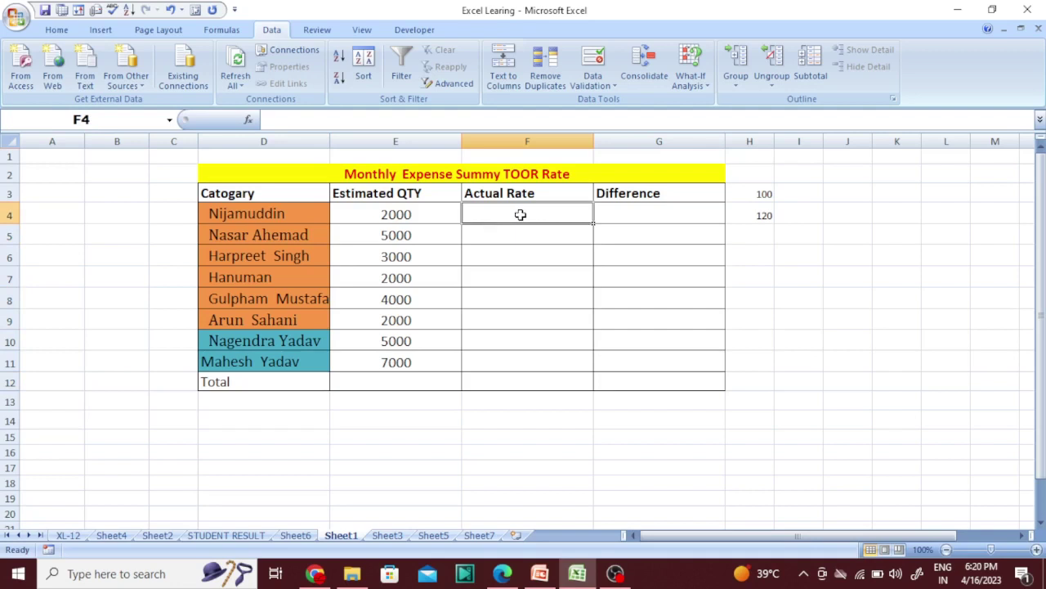
{"action": "type", "text": "1"}
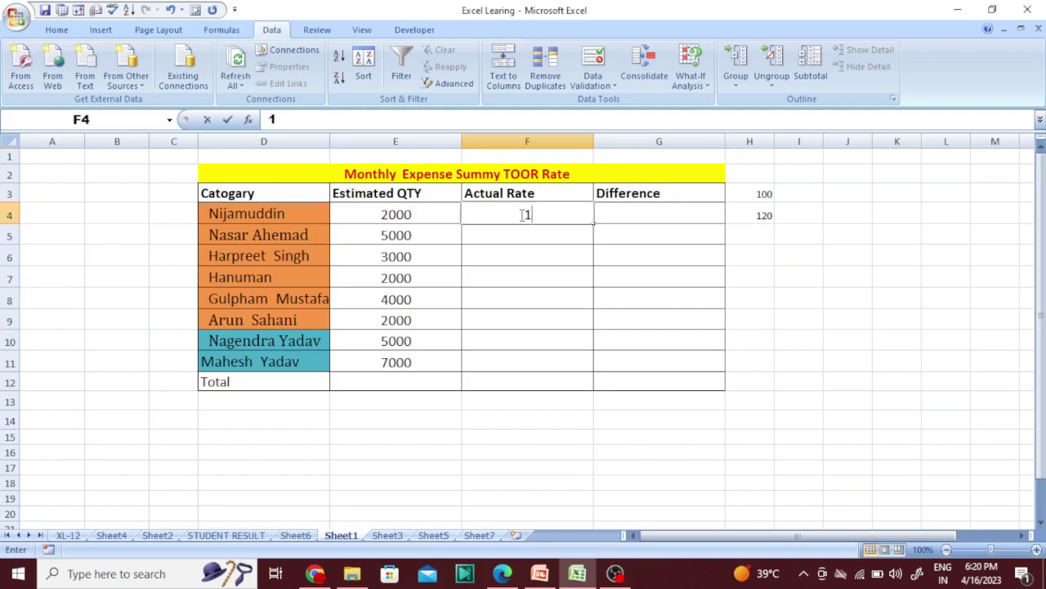
{"action": "type", "text": "20"}
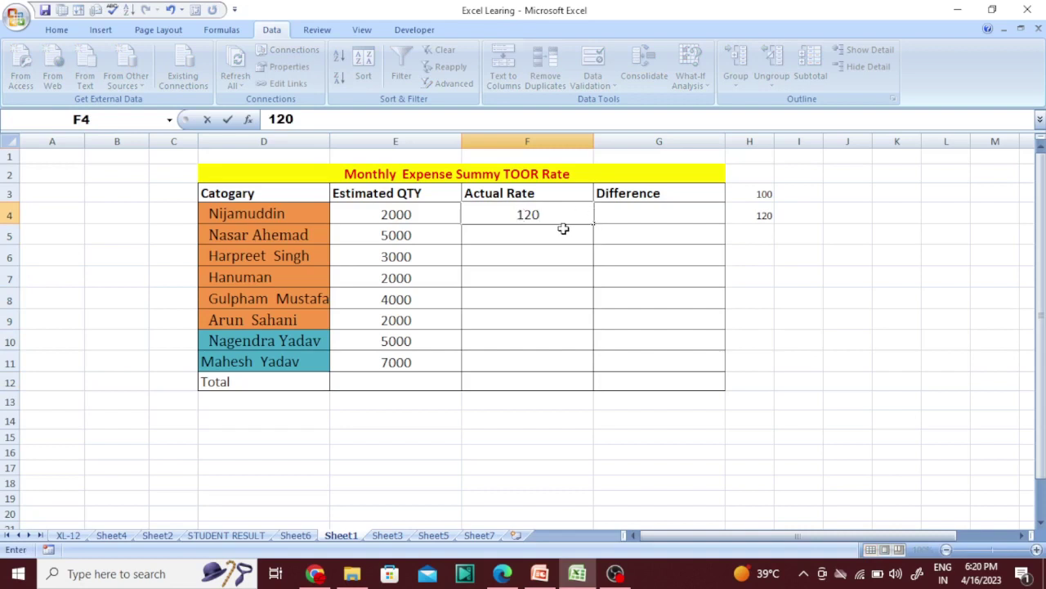
- Enter 125 in F5 and get the invalid-value error alert
{"action": "left_click", "coordinate": [535, 231]}
{"action": "type", "text": "125"}
{"action": "key", "text": "Return"}
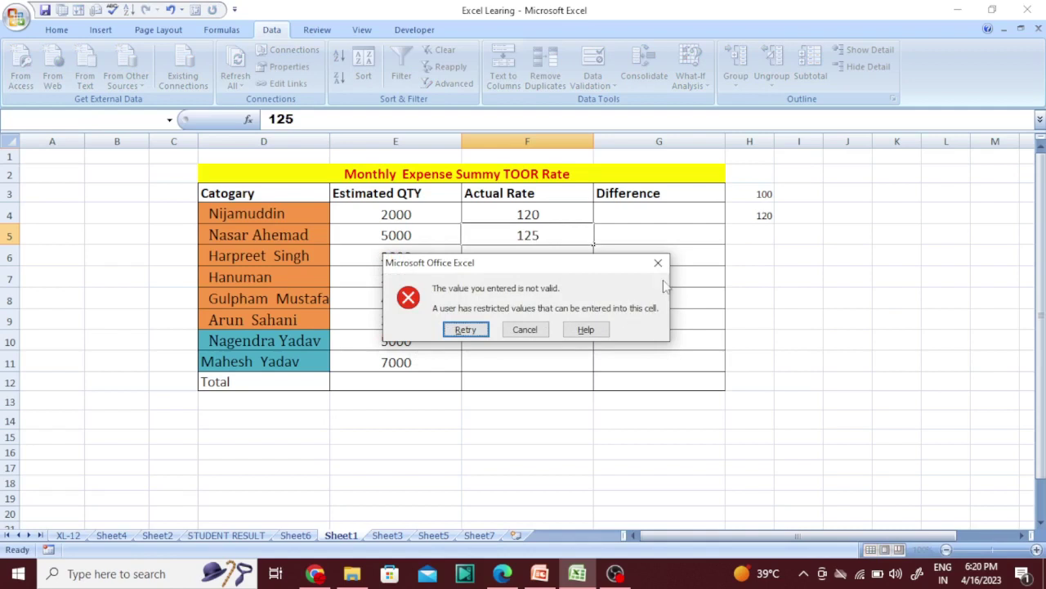
- Dismiss the error and enter 105.5 in F5
{"action": "left_click", "coordinate": [658, 263]}
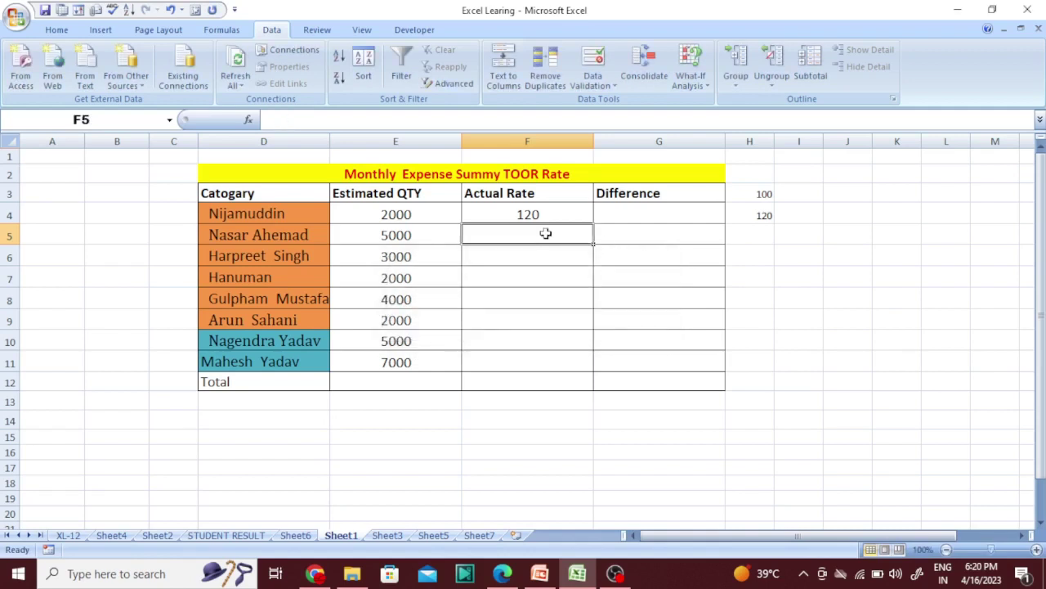
{"action": "double_click", "coordinate": [546, 234]}
{"action": "type", "text": "10"}
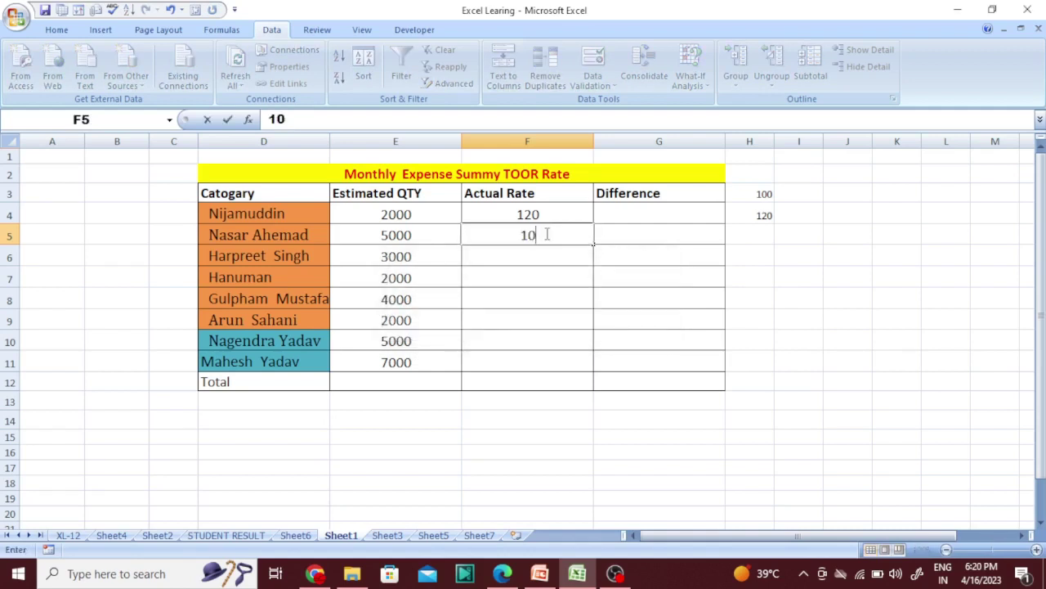
{"action": "type", "text": "5.5"}
{"action": "key", "text": "Return"}
- Fill F4:F11 down to row 16, then delete the filled values in F12:F13
{"action": "left_click", "coordinate": [540, 297]}
{"action": "left_click", "coordinate": [554, 231]}
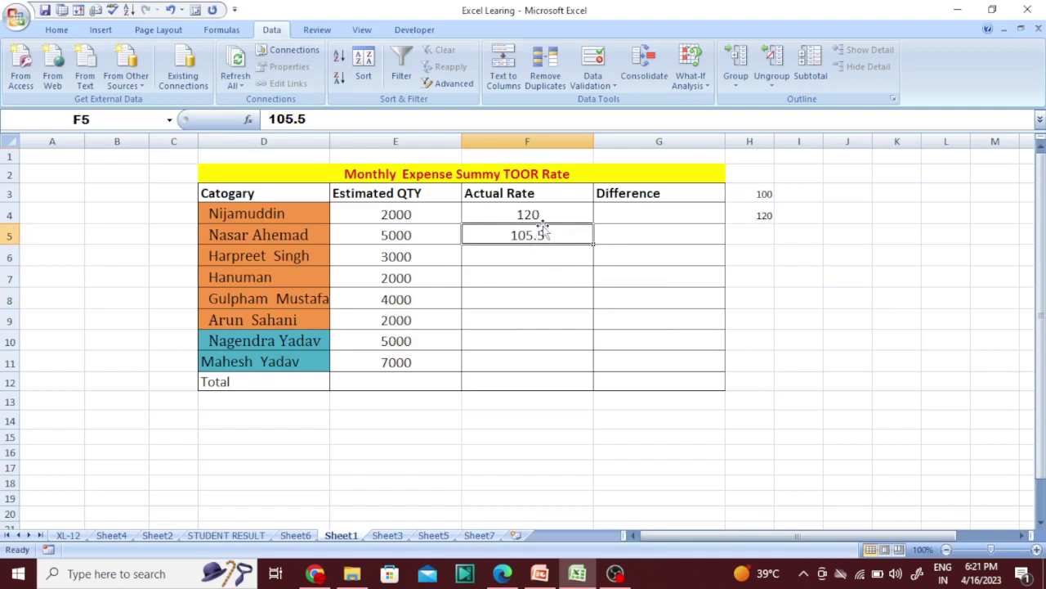
{"action": "left_click_drag", "start_coordinate": [535, 214], "coordinate": [512, 357]}
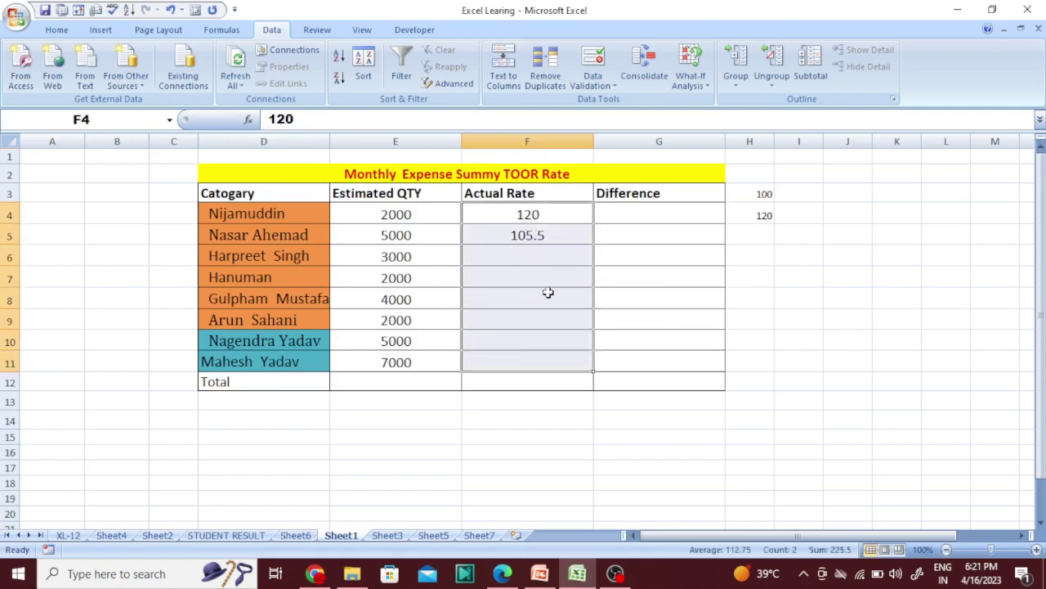
{"action": "left_click", "coordinate": [567, 235]}
{"action": "left_click_drag", "start_coordinate": [539, 215], "coordinate": [524, 364]}
{"action": "left_click_drag", "start_coordinate": [594, 371], "coordinate": [592, 459]}
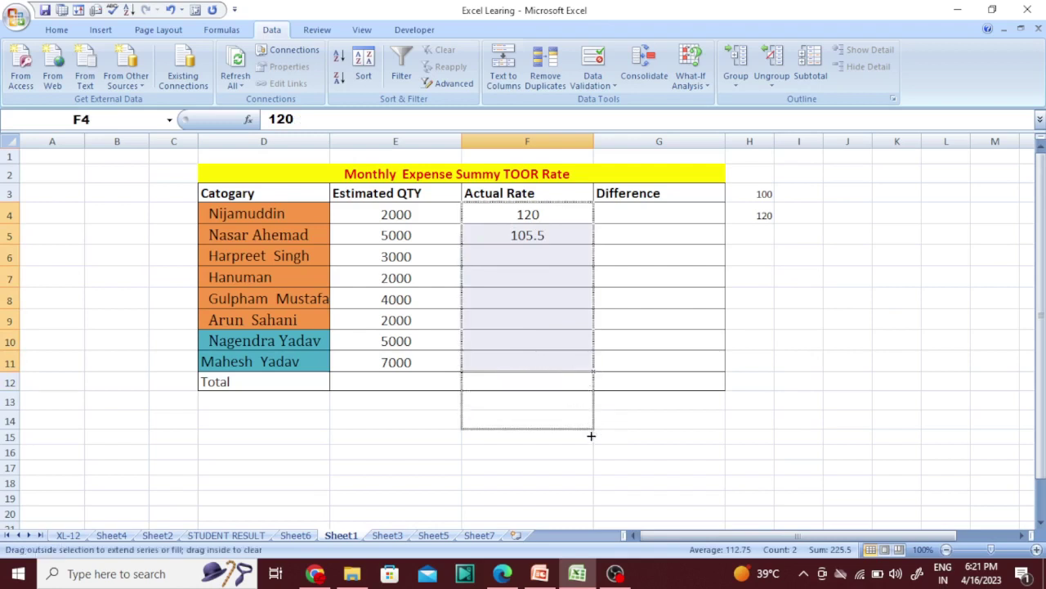
{"action": "left_click_drag", "start_coordinate": [593, 464], "coordinate": [593, 464]}
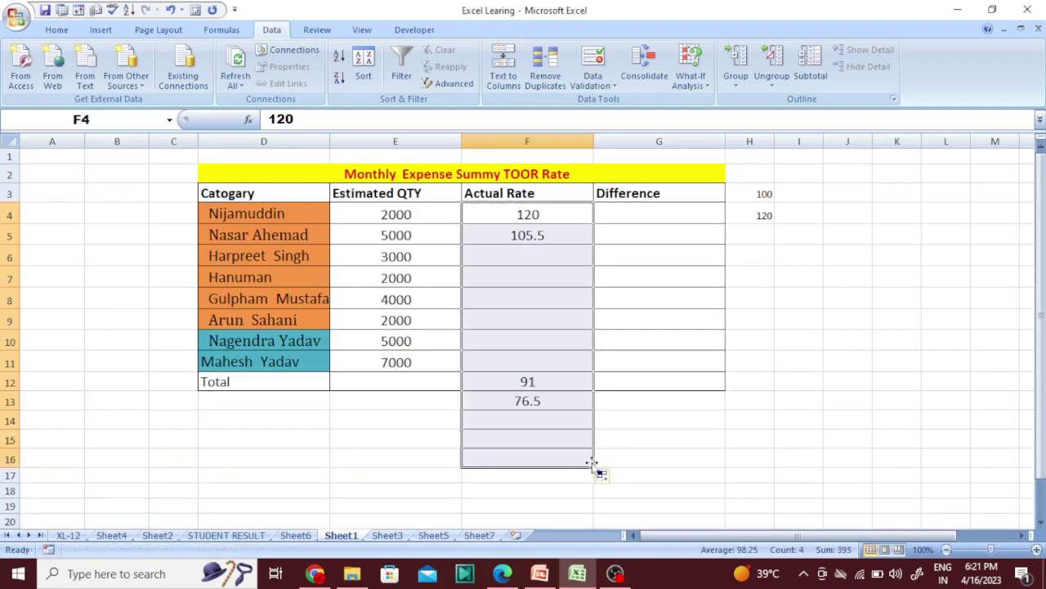
{"action": "left_click", "coordinate": [570, 420]}
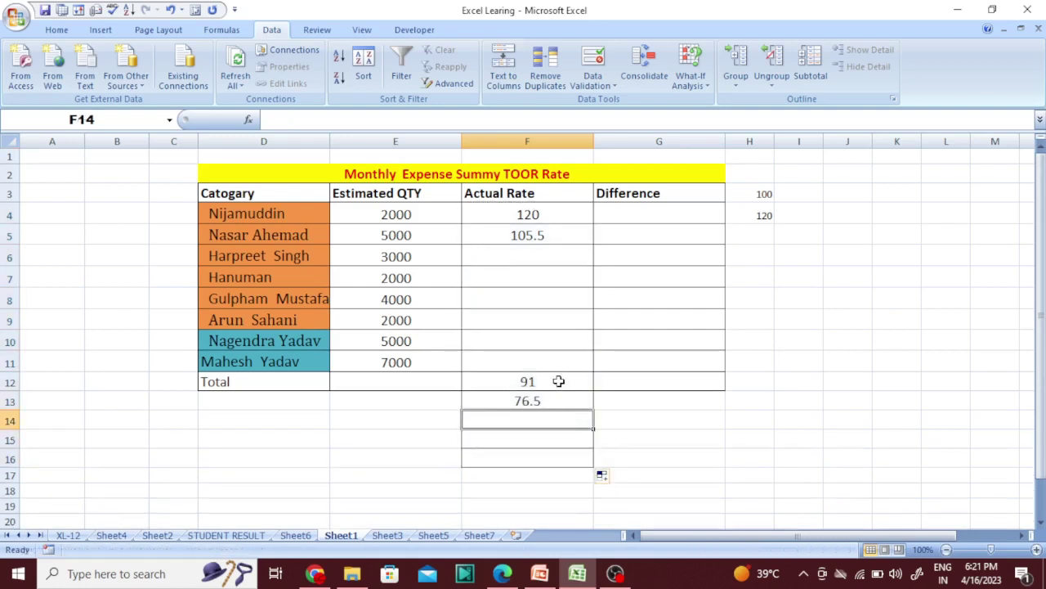
{"action": "left_click_drag", "start_coordinate": [558, 381], "coordinate": [558, 399]}
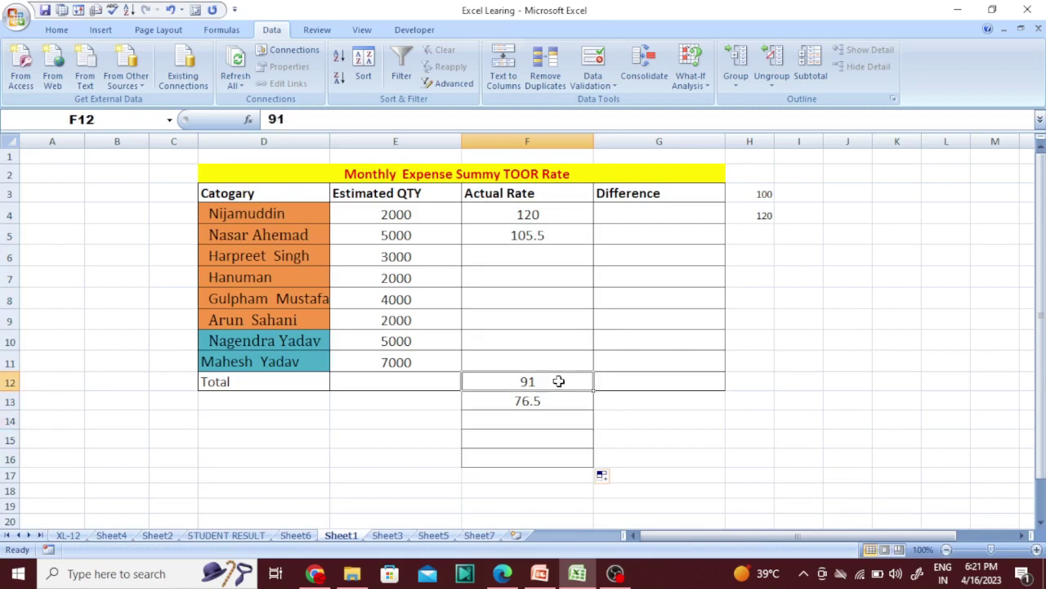
{"action": "key", "text": "Delete"}
- Enter 125 in F14, cancel the rejection alert, and select F13:F17
{"action": "left_click", "coordinate": [553, 422]}
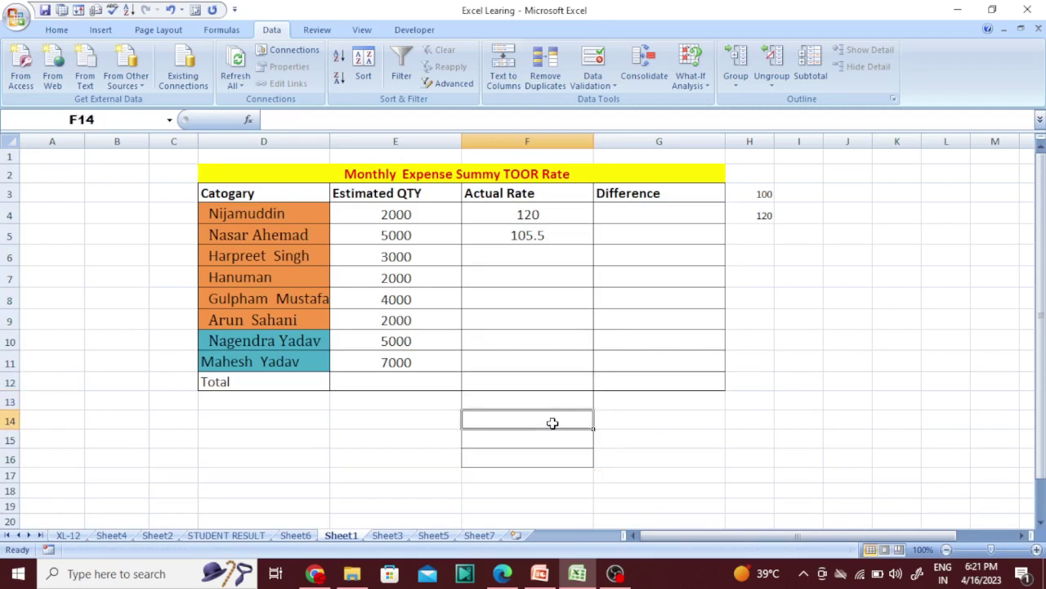
{"action": "type", "text": "125"}
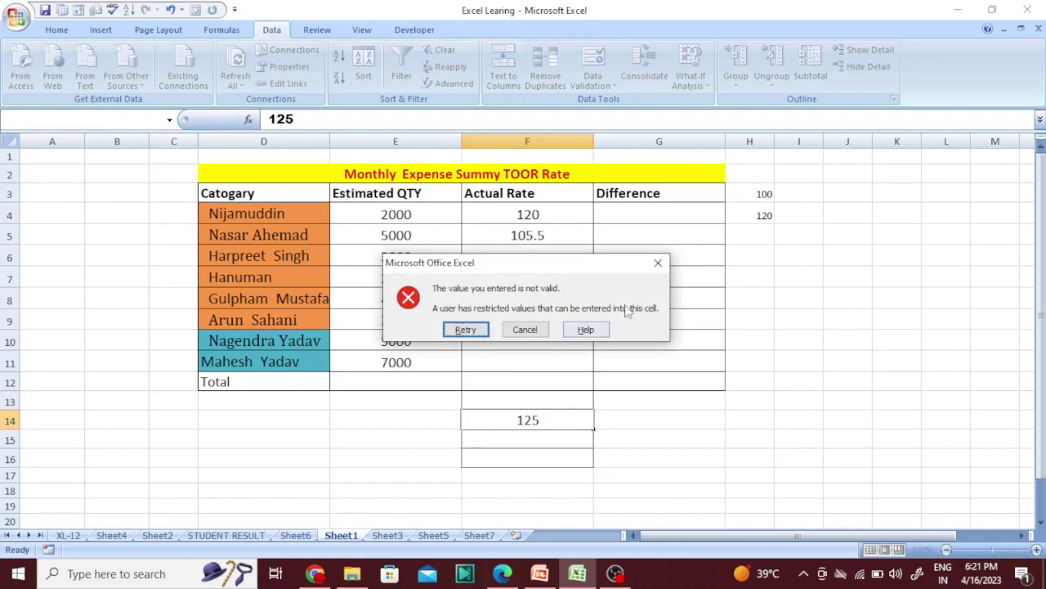
{"action": "left_click", "coordinate": [658, 263]}
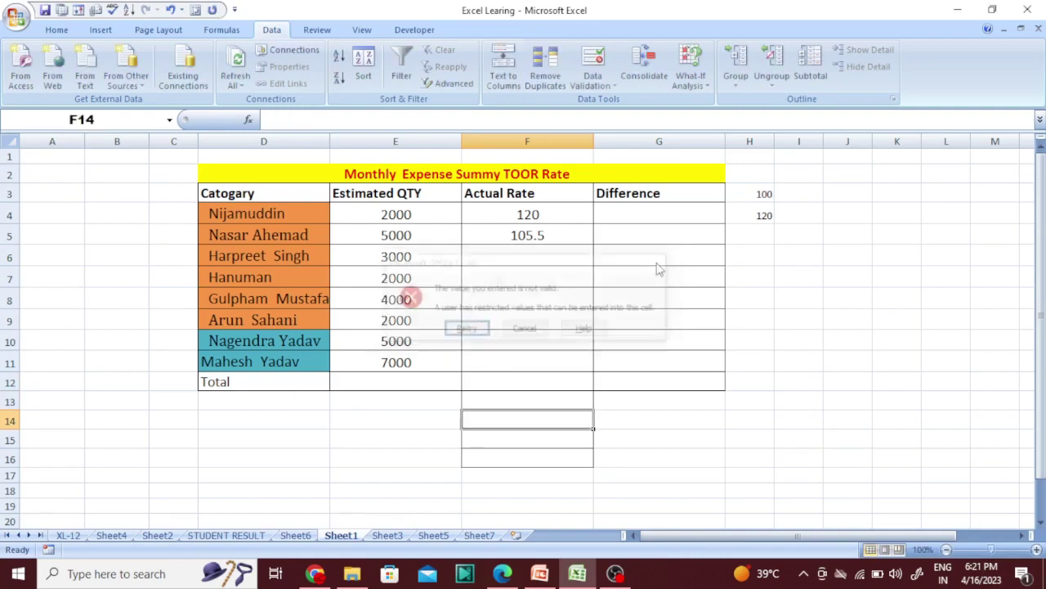
{"action": "left_click", "coordinate": [561, 458]}
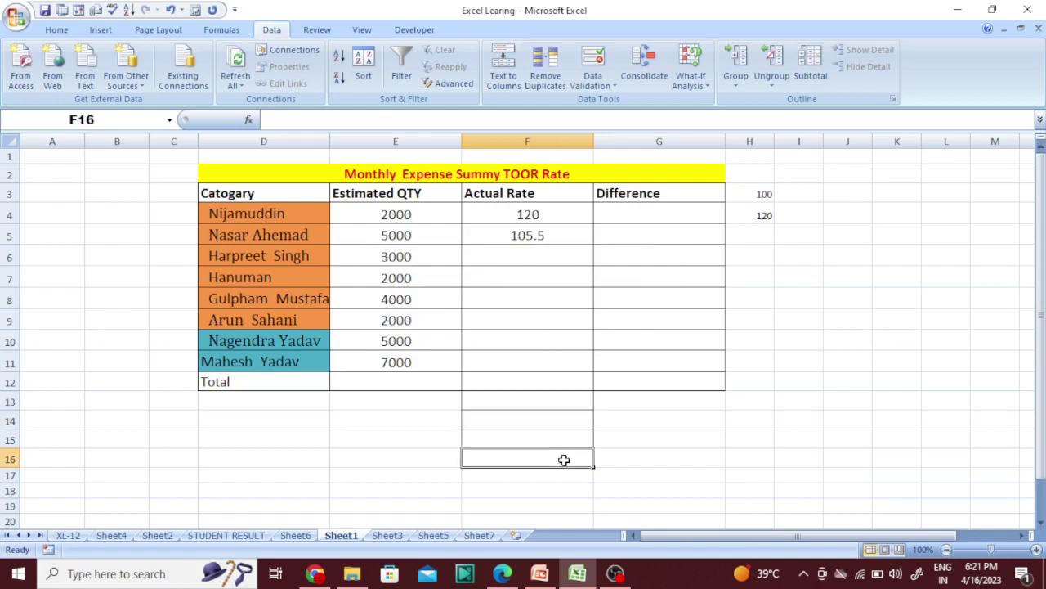
{"action": "left_click_drag", "start_coordinate": [523, 400], "coordinate": [519, 474]}
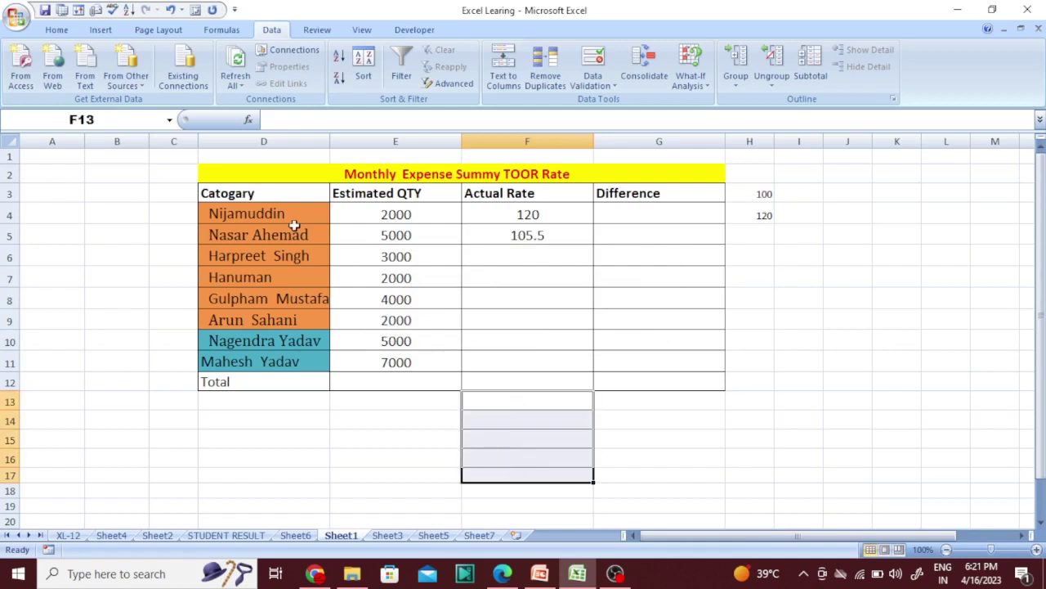
- Apply No Border to F13:F17 below the table
{"action": "left_click", "coordinate": [56, 29]}
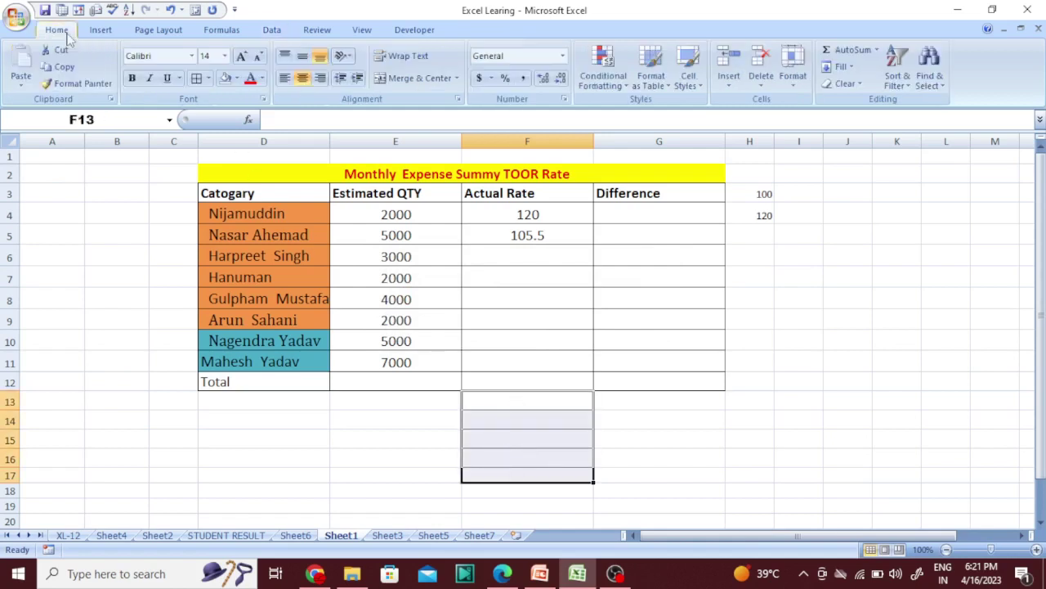
{"action": "left_click", "coordinate": [208, 80]}
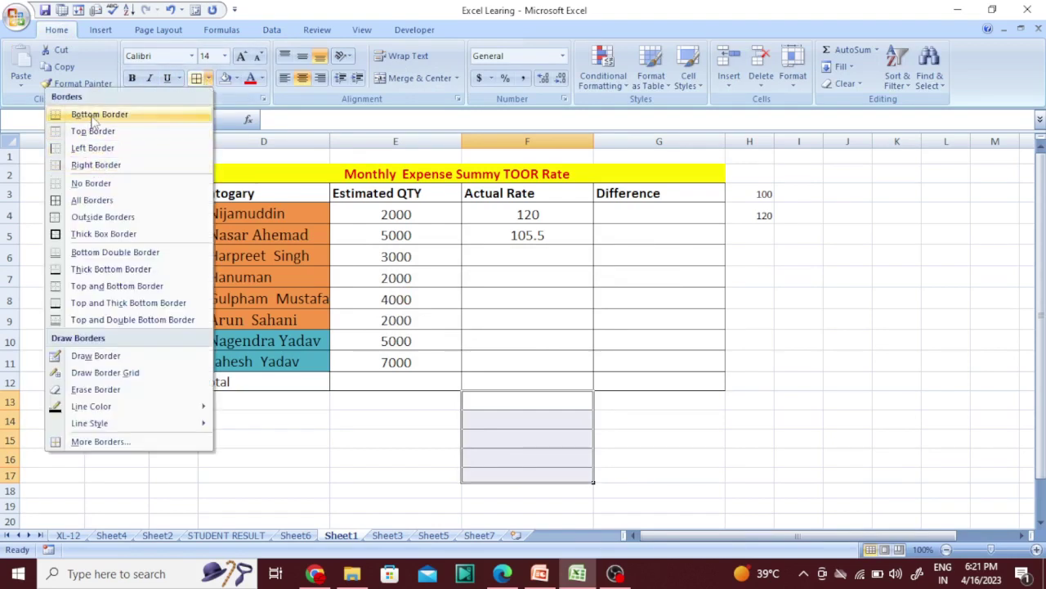
{"action": "left_click", "coordinate": [92, 183]}
{"action": "left_click", "coordinate": [673, 474]}
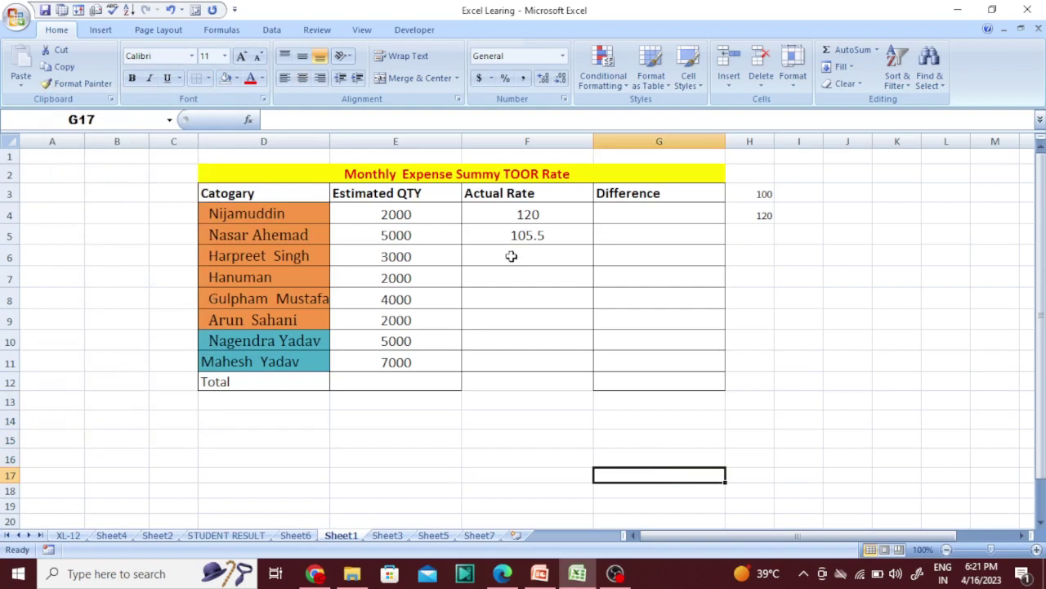
- Give the Total row's Actual Rate cell F12 All Borders, then select F4:F12
{"action": "left_click", "coordinate": [474, 382]}
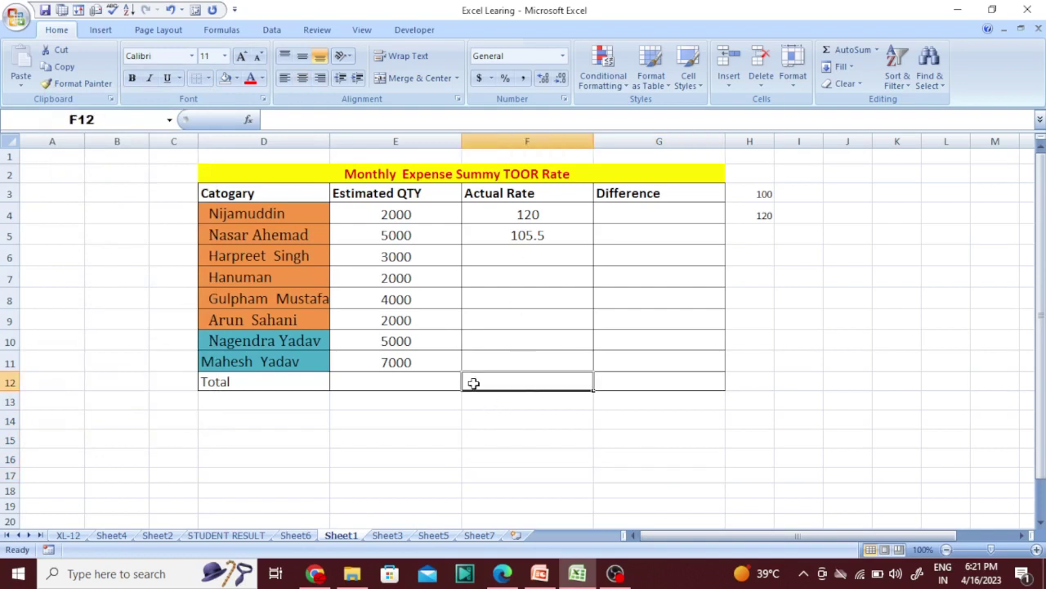
{"action": "left_click", "coordinate": [208, 79]}
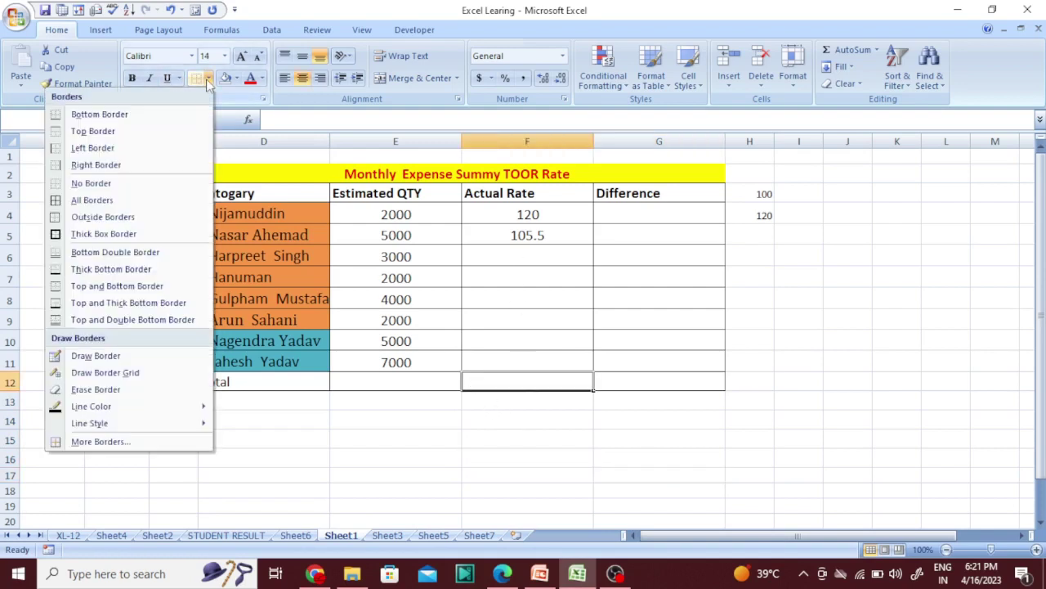
{"action": "left_click", "coordinate": [100, 206]}
{"action": "left_click", "coordinate": [584, 360]}
{"action": "left_click", "coordinate": [661, 337]}
{"action": "left_click", "coordinate": [659, 219]}
{"action": "left_click", "coordinate": [659, 306]}
{"action": "left_click_drag", "start_coordinate": [512, 210], "coordinate": [528, 381]}
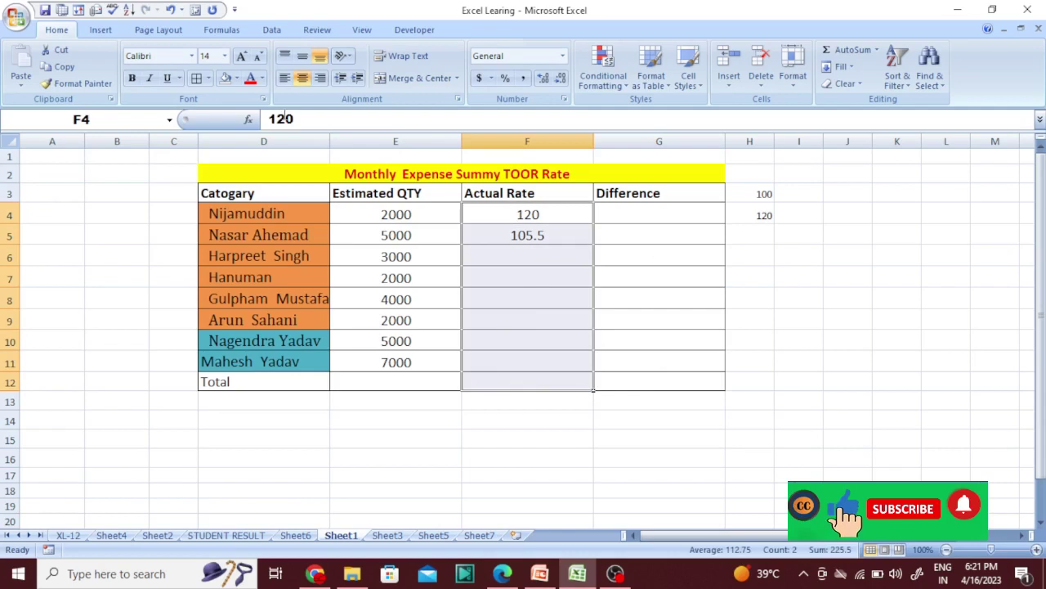
- Change the F4:F12 Decimal rule's Data to not between, keeping limits 100 and 120
{"action": "left_click", "coordinate": [272, 31]}
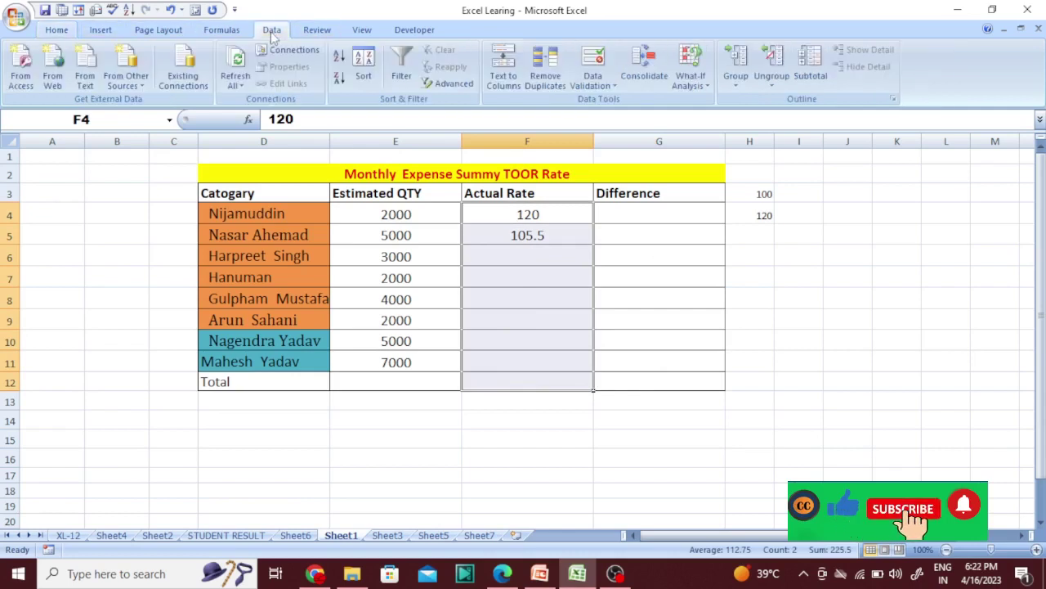
{"action": "left_click", "coordinate": [615, 86]}
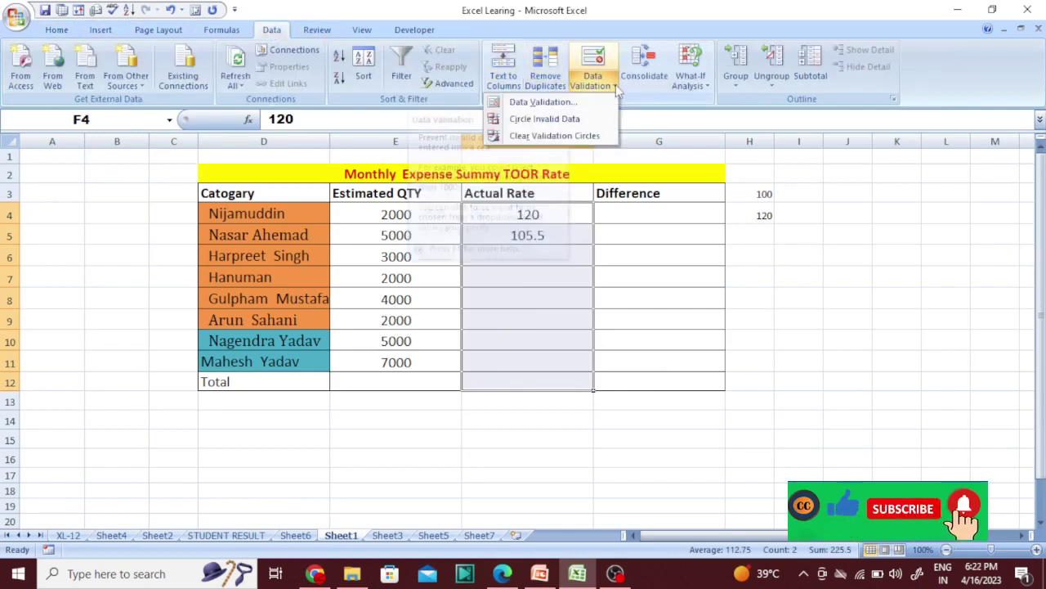
{"action": "left_click", "coordinate": [568, 102]}
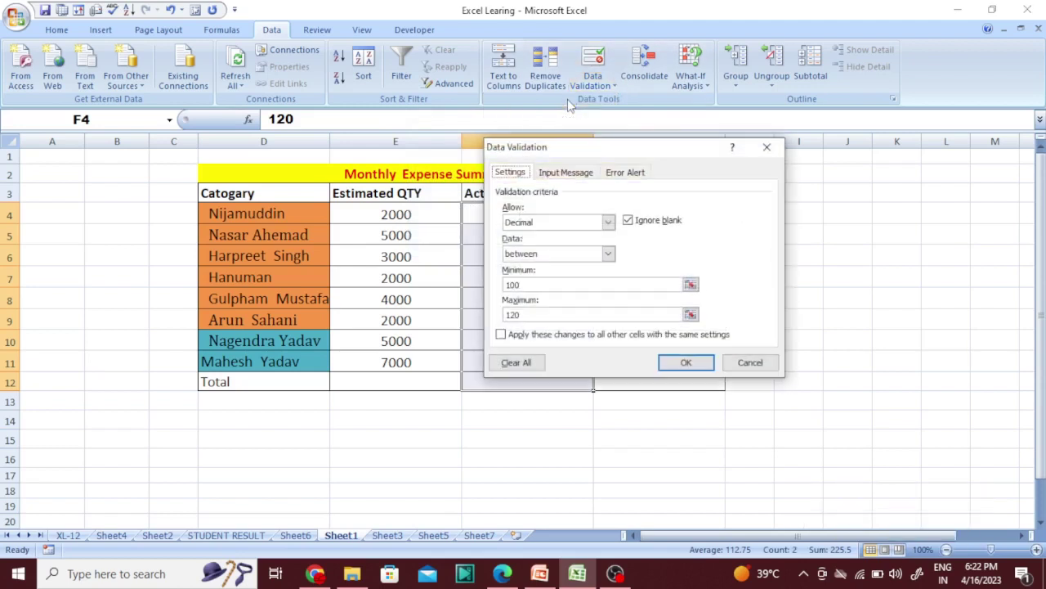
{"action": "left_click", "coordinate": [609, 222]}
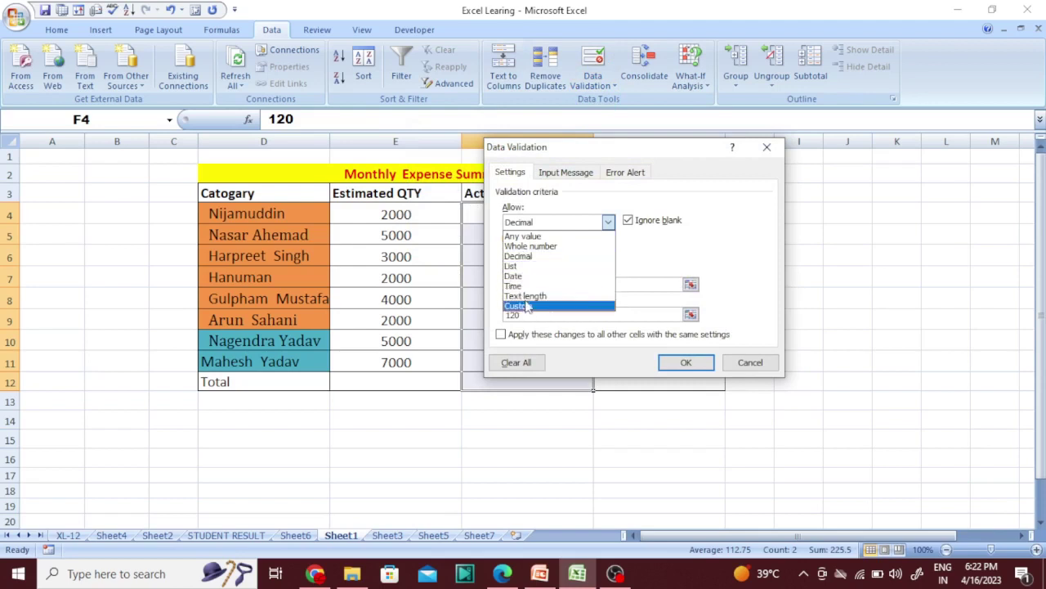
{"action": "left_click", "coordinate": [553, 257]}
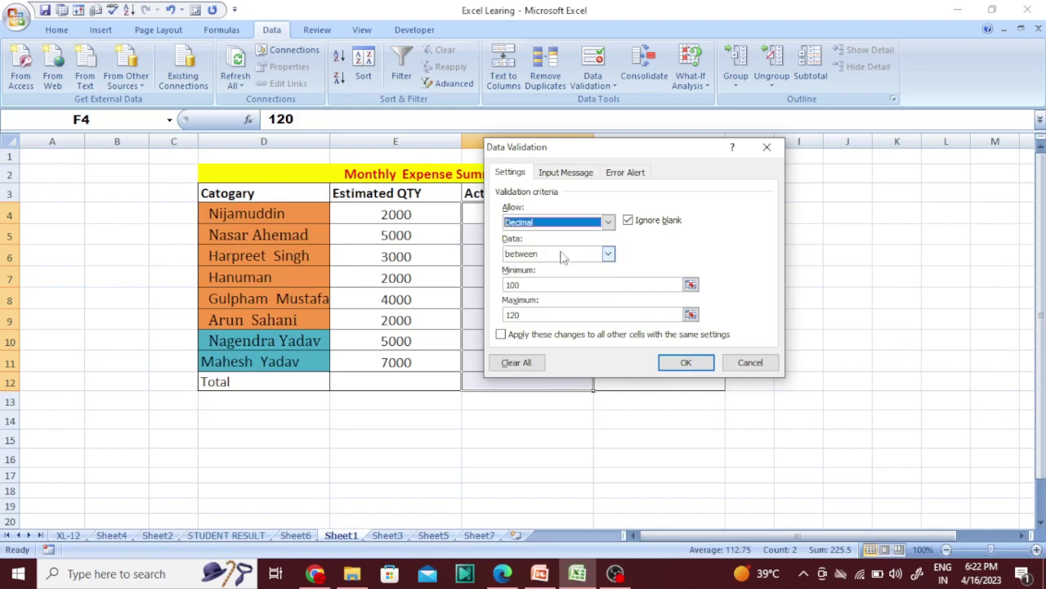
{"action": "left_click", "coordinate": [609, 256]}
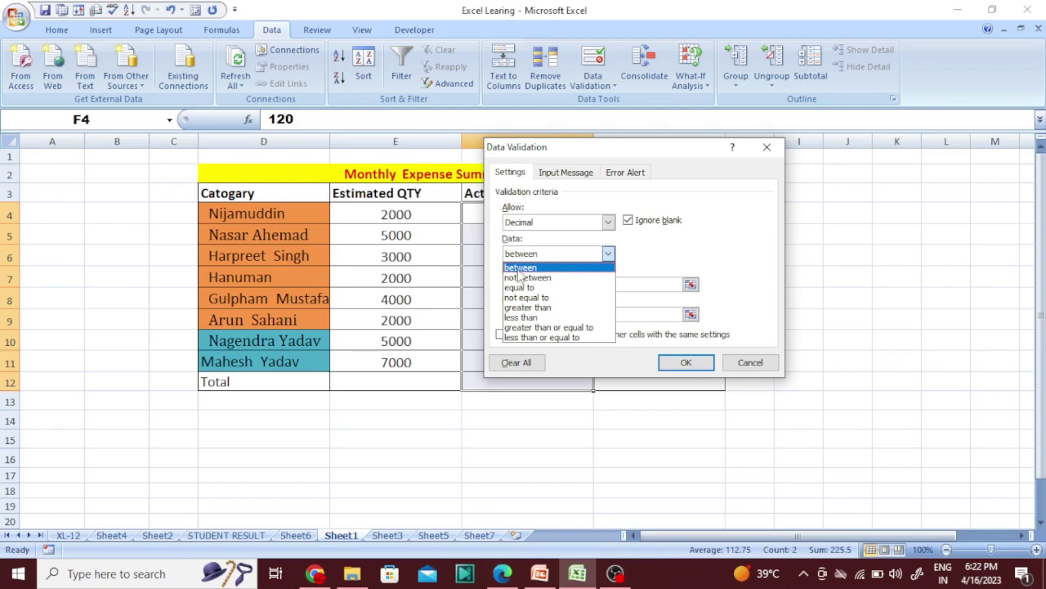
{"action": "left_click", "coordinate": [527, 278]}
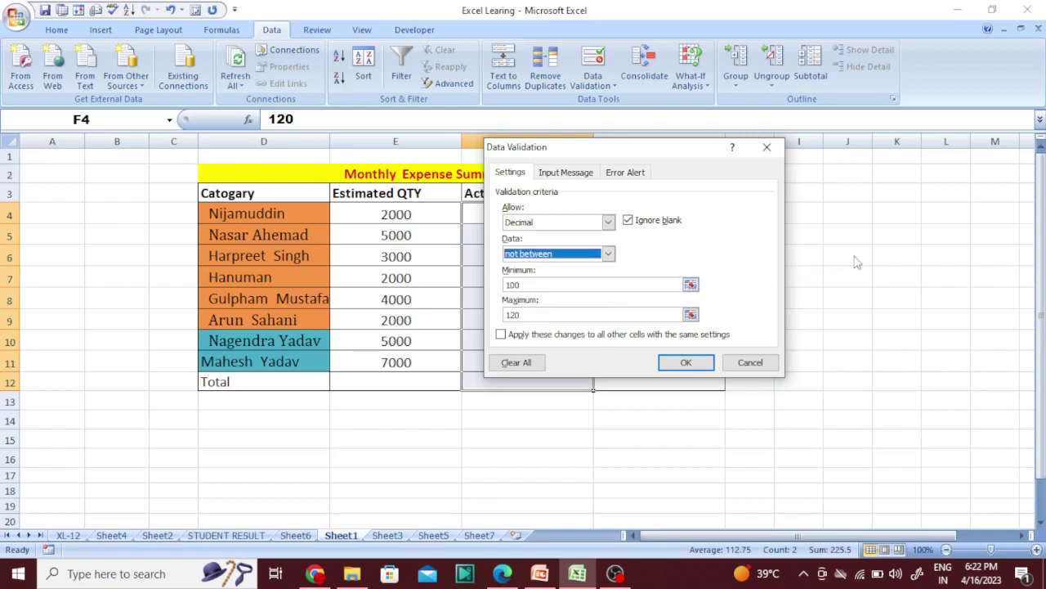
{"action": "left_click_drag", "start_coordinate": [598, 149], "coordinate": [301, 145]}
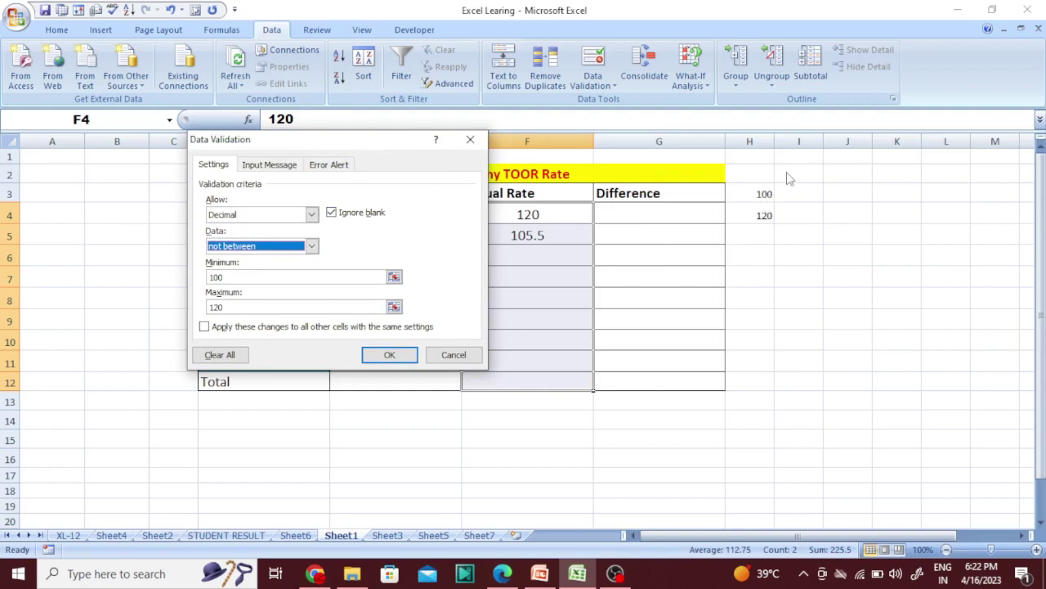
{"action": "left_click_drag", "start_coordinate": [394, 148], "coordinate": [691, 193]}
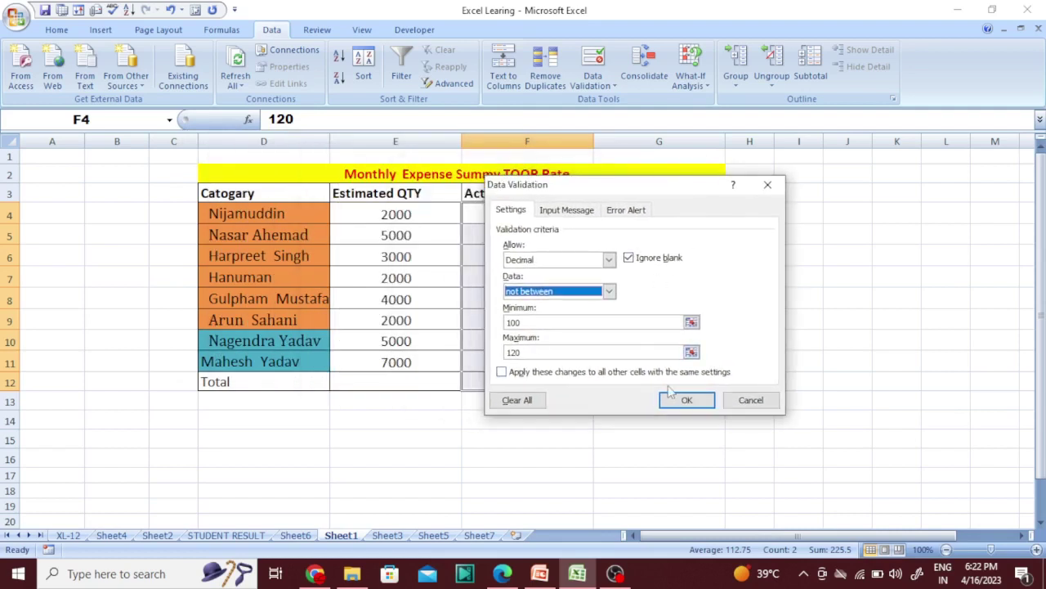
{"action": "left_click", "coordinate": [683, 399]}
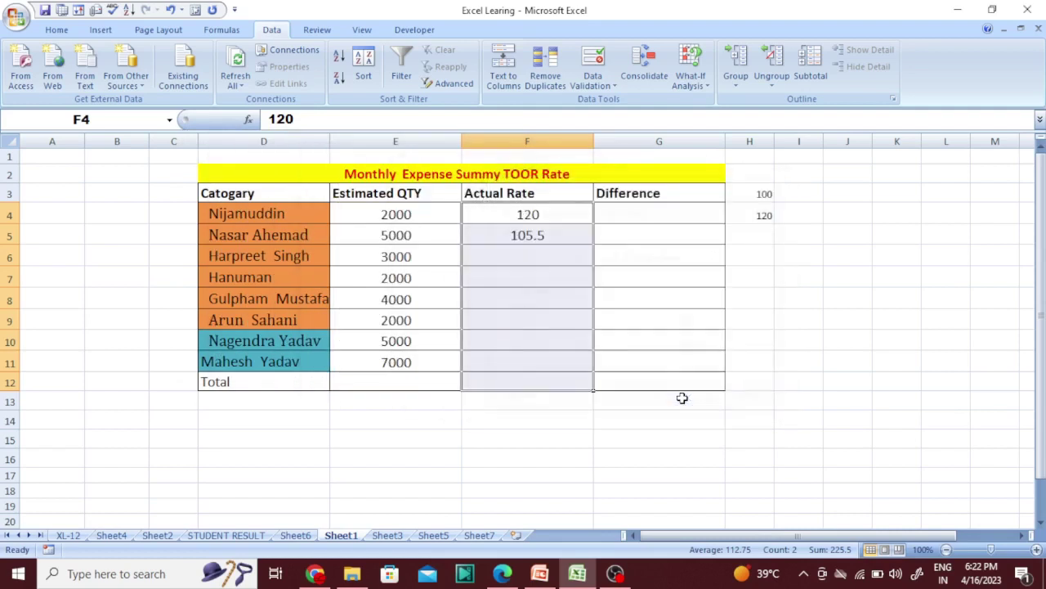
- Enter 115 in F6, cancel the rejection, and enter 95 instead
{"action": "left_click", "coordinate": [546, 256]}
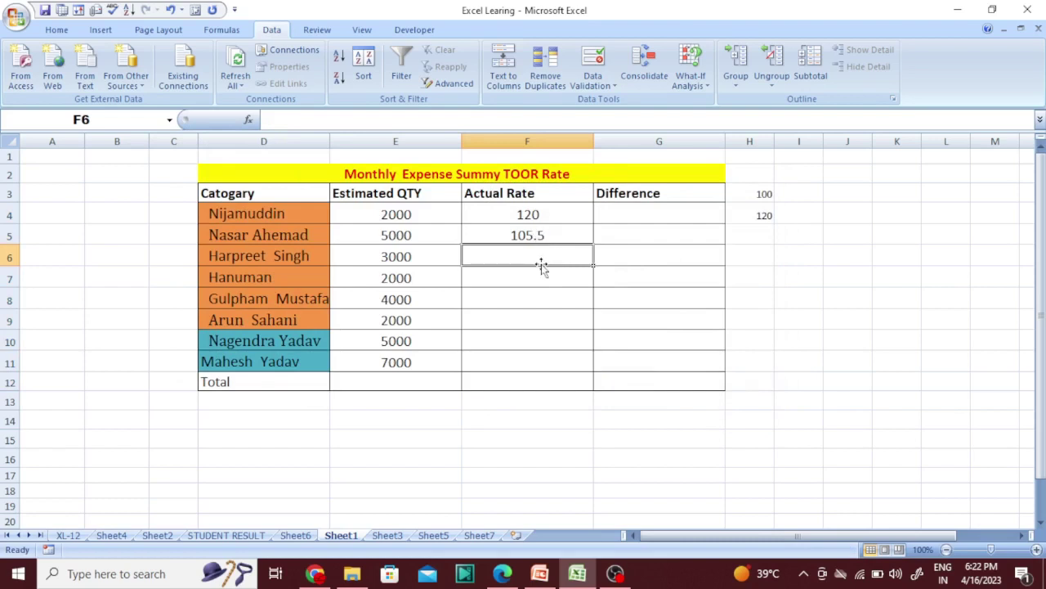
{"action": "type", "text": "115"}
{"action": "key", "text": "Return"}
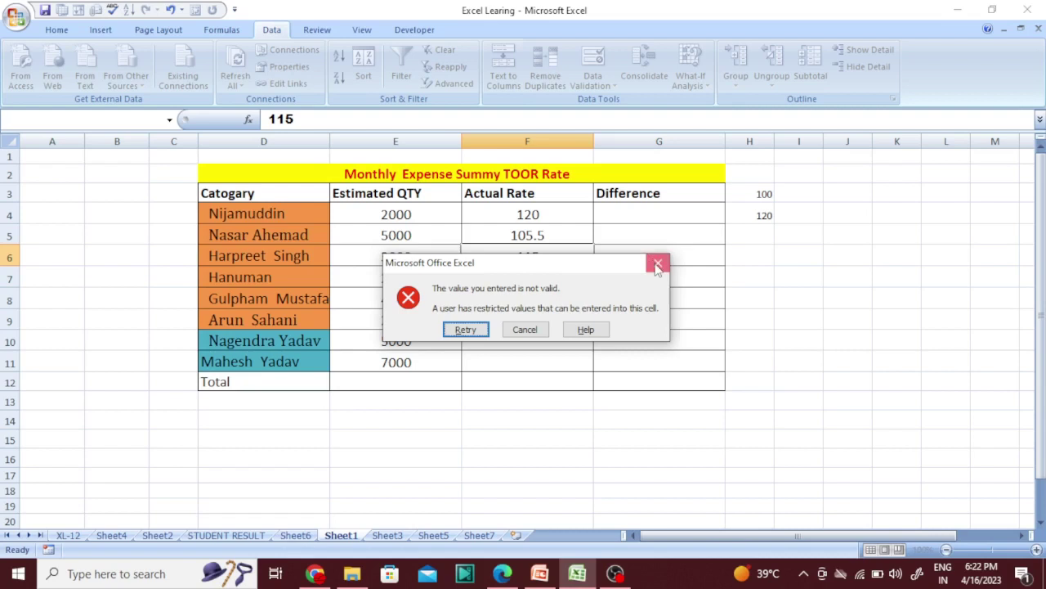
{"action": "left_click", "coordinate": [658, 263]}
{"action": "type", "text": "95"}
{"action": "left_click", "coordinate": [522, 332]}
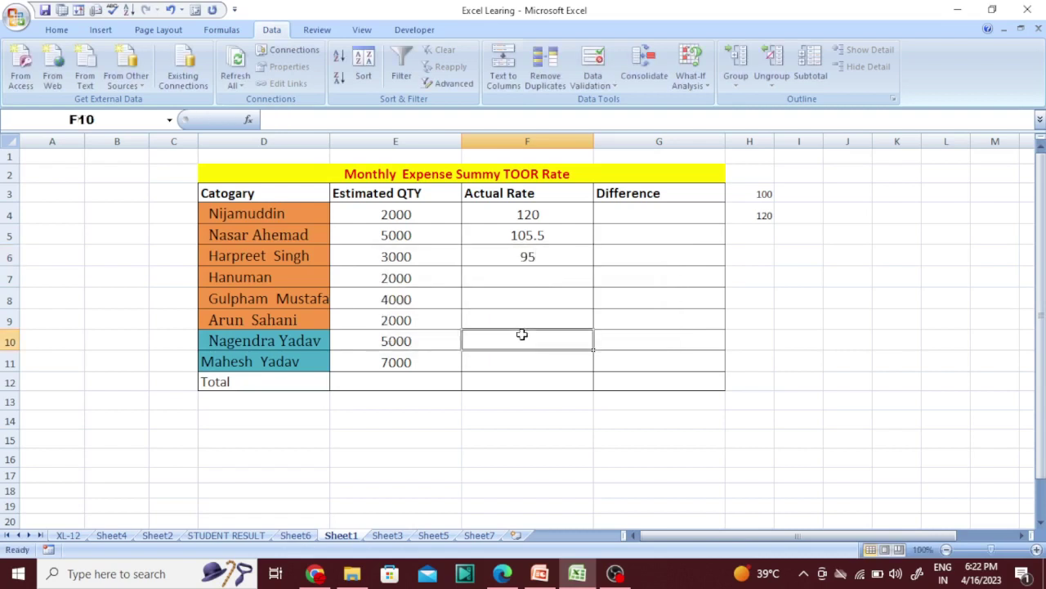
- Enter 125 in F7, then select F6:F7
{"action": "left_click", "coordinate": [522, 275]}
{"action": "type", "text": "125"}
{"action": "left_click", "coordinate": [521, 321]}
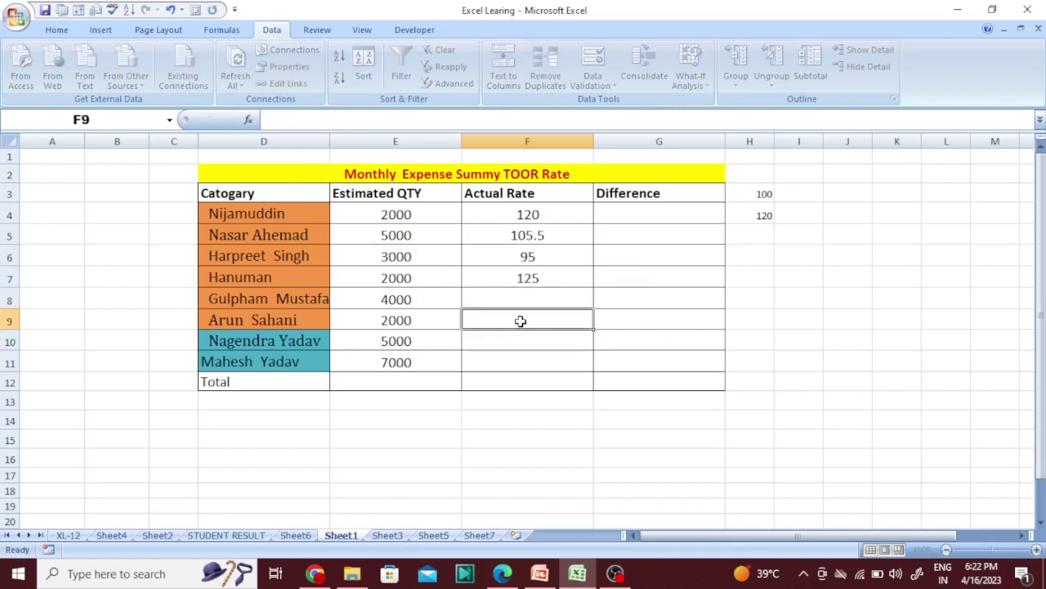
{"action": "left_click", "coordinate": [528, 255]}
{"action": "left_click_drag", "start_coordinate": [529, 255], "coordinate": [528, 276]}
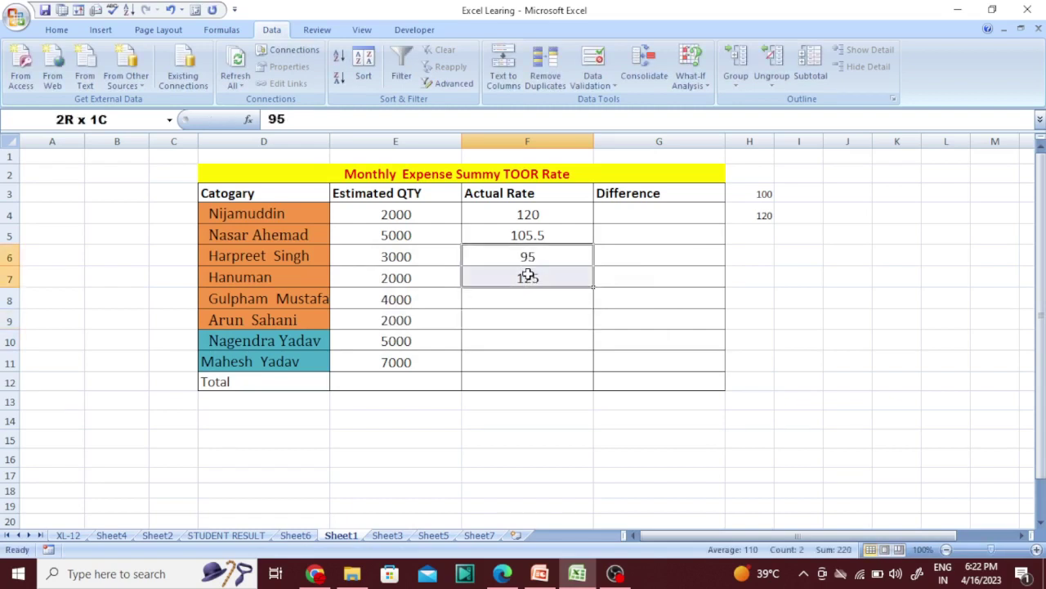
- Set the F6:F7 Decimal rule's Data to equal to with value 100
{"action": "left_click", "coordinate": [593, 82]}
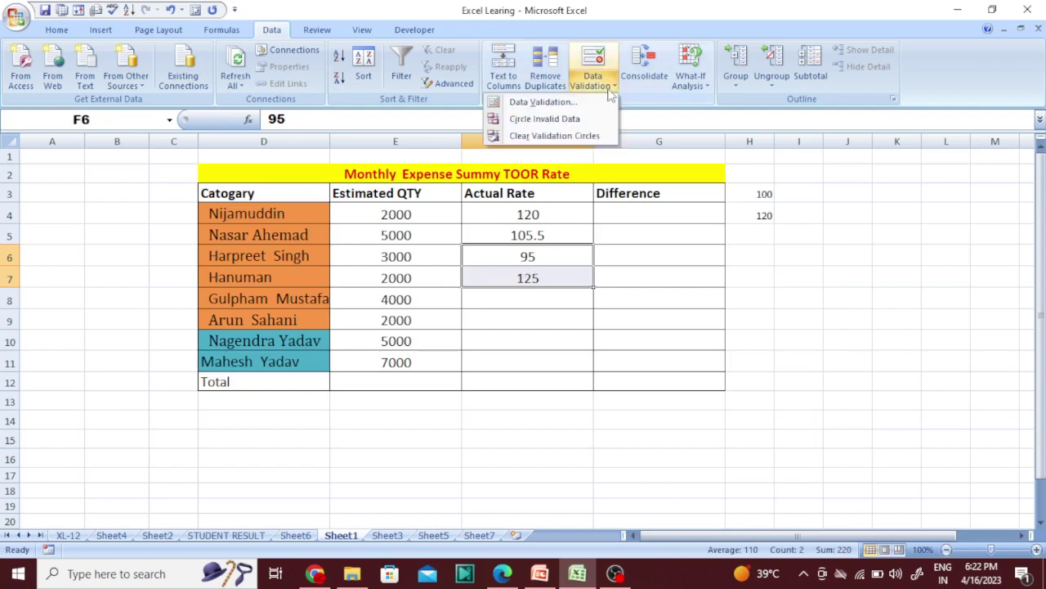
{"action": "left_click", "coordinate": [580, 101]}
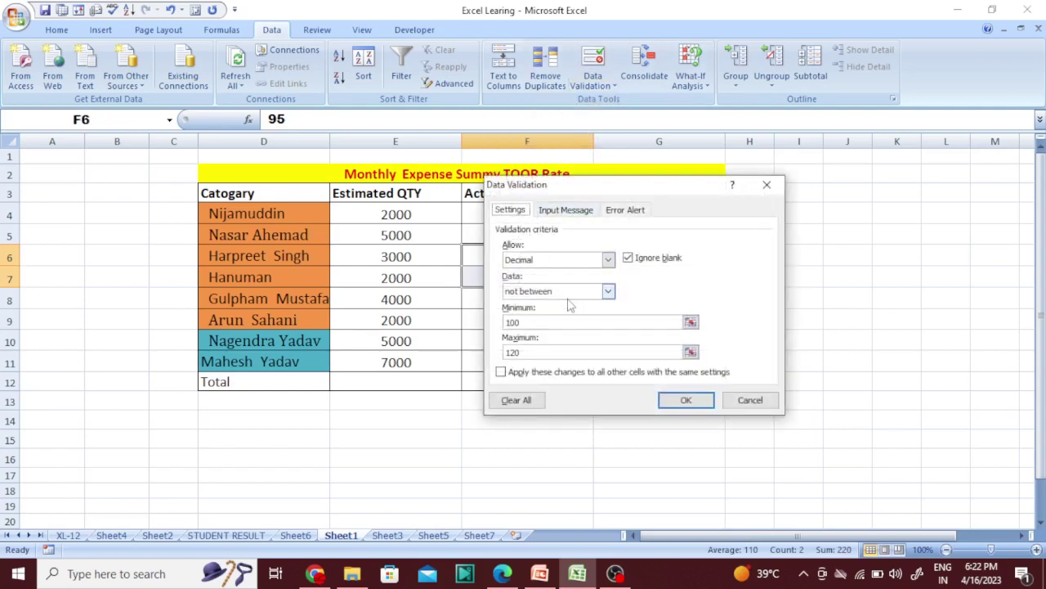
{"action": "left_click", "coordinate": [607, 292]}
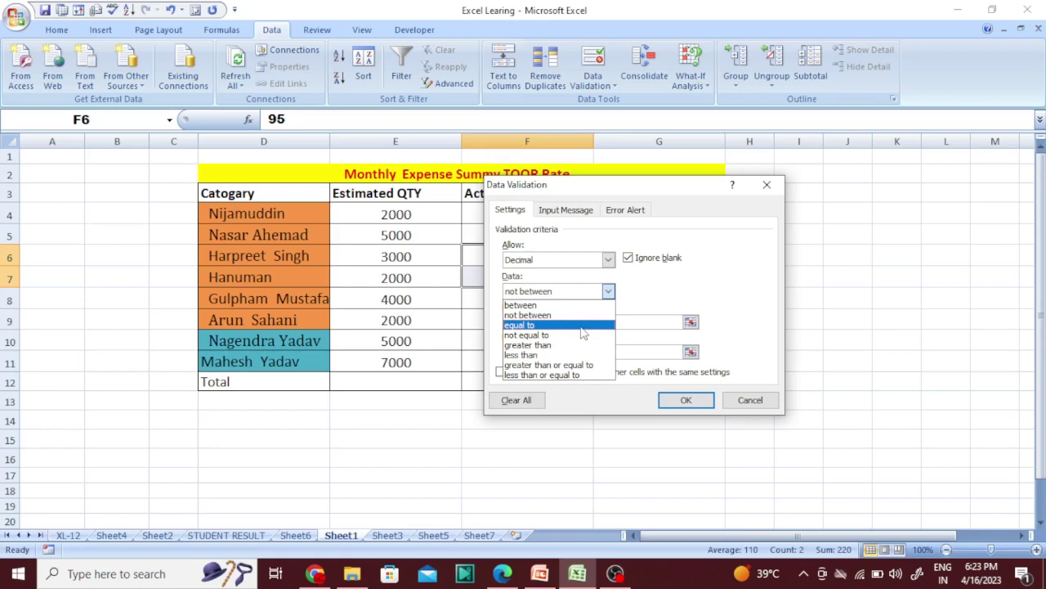
{"action": "left_click", "coordinate": [582, 324]}
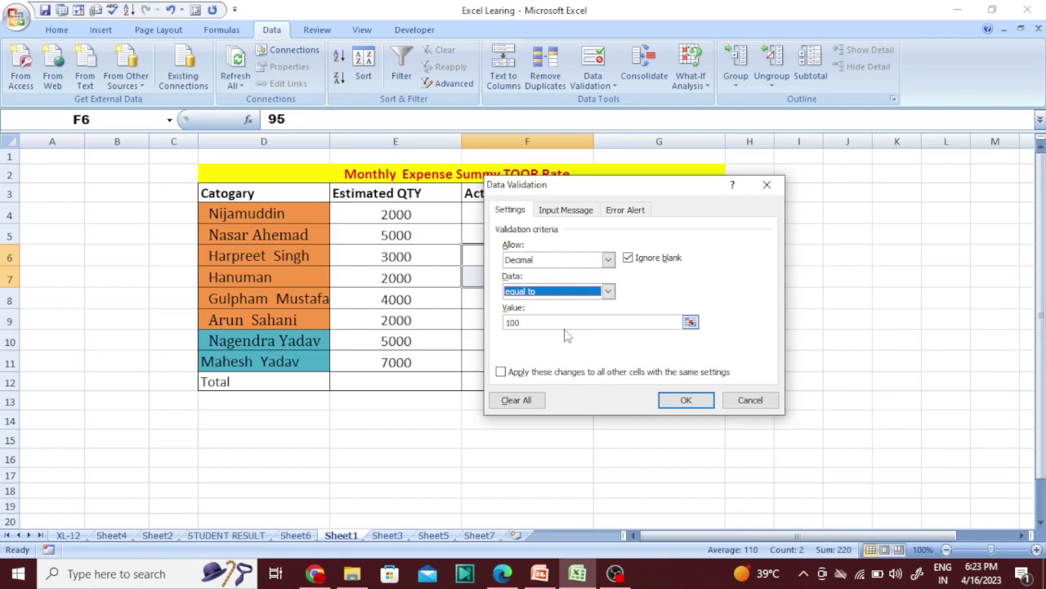
{"action": "left_click", "coordinate": [683, 399]}
{"action": "left_click", "coordinate": [540, 304]}
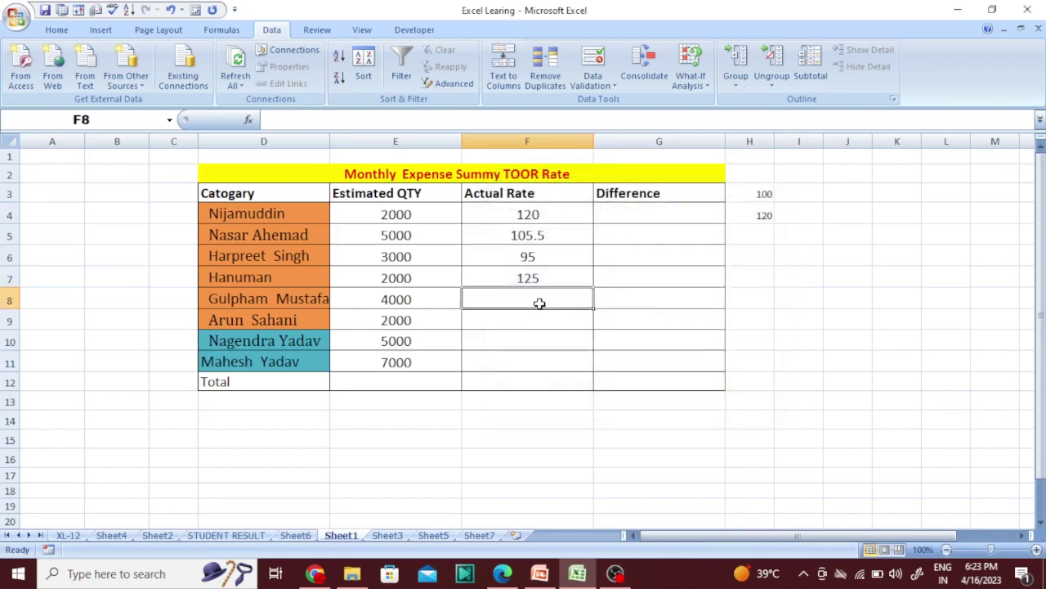
- Enter 100 in F8 and cancel the invalid-value alert
{"action": "type", "text": "100"}
{"action": "key", "text": "Return"}
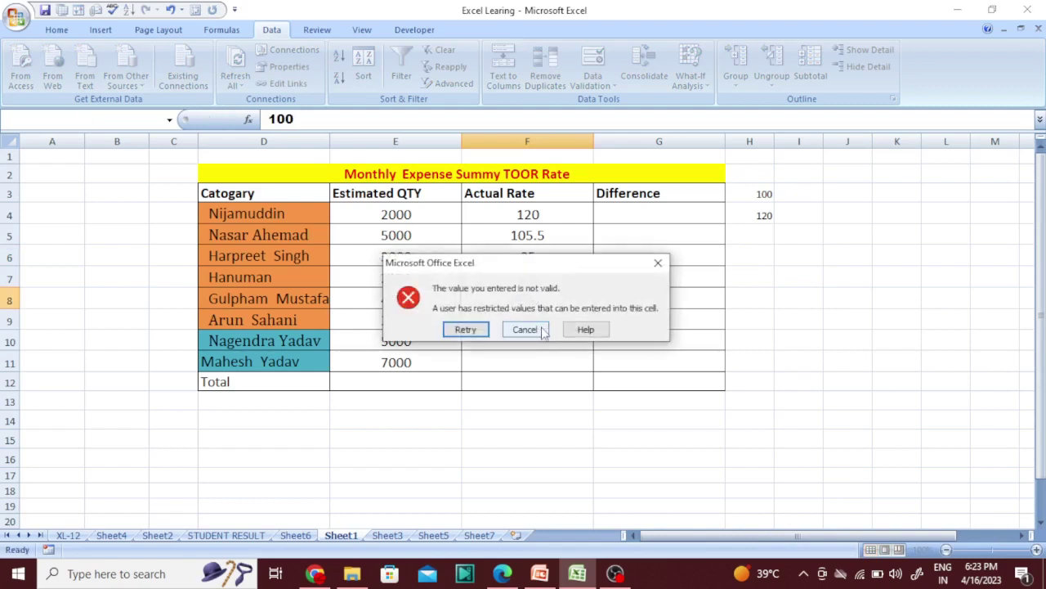
{"action": "left_click", "coordinate": [658, 263]}
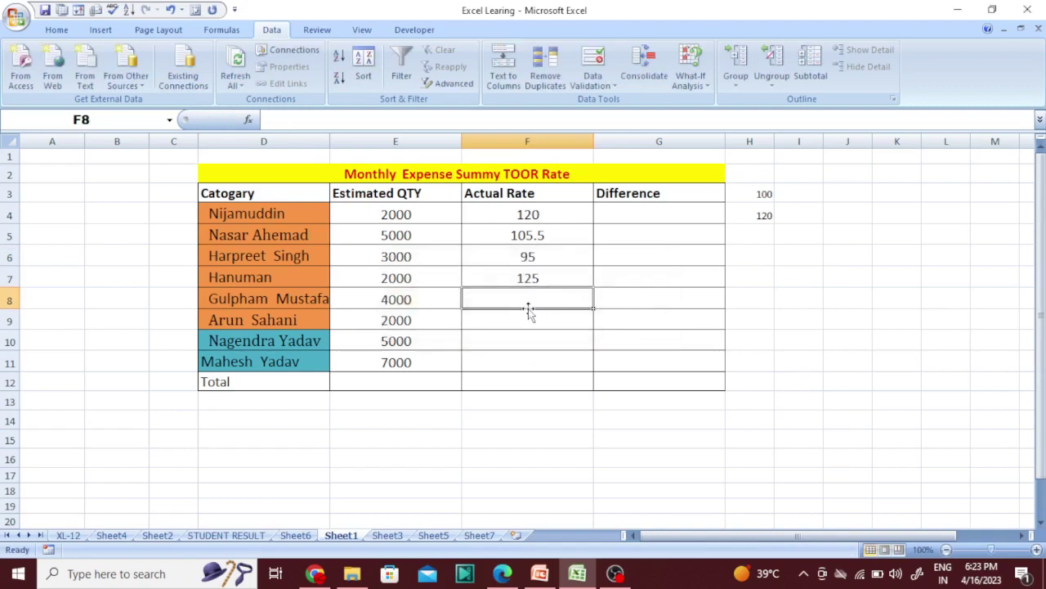
- Enter 125 in F8 and select the empty cell F9
{"action": "double_click", "coordinate": [523, 299]}
{"action": "type", "text": "125"}
{"action": "key", "text": "Return"}
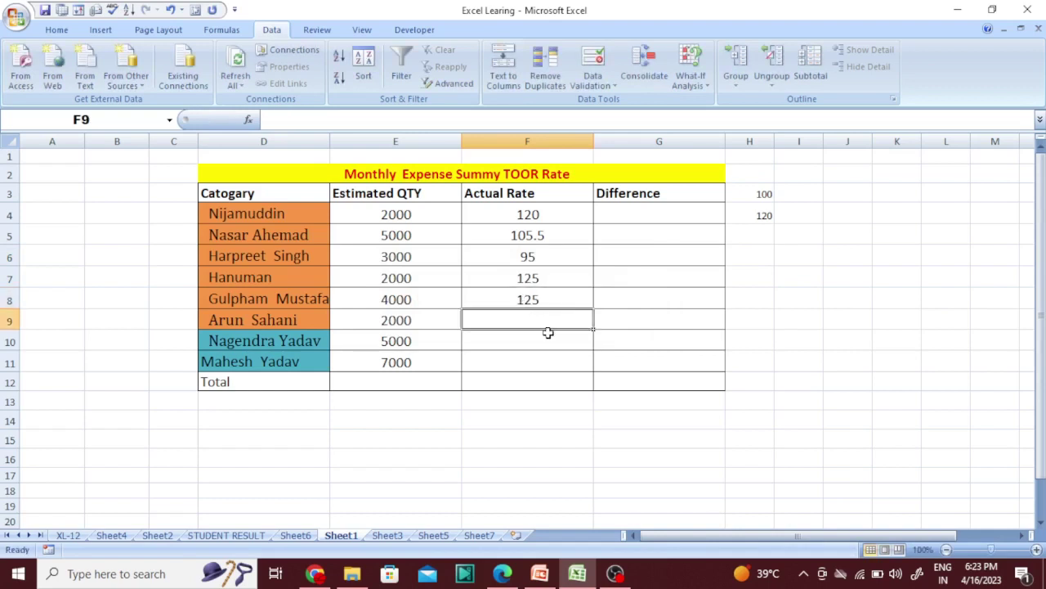
{"action": "left_click", "coordinate": [546, 334]}
{"action": "left_click", "coordinate": [532, 321]}
{"action": "left_click", "coordinate": [532, 300]}
{"action": "left_click", "coordinate": [532, 280]}
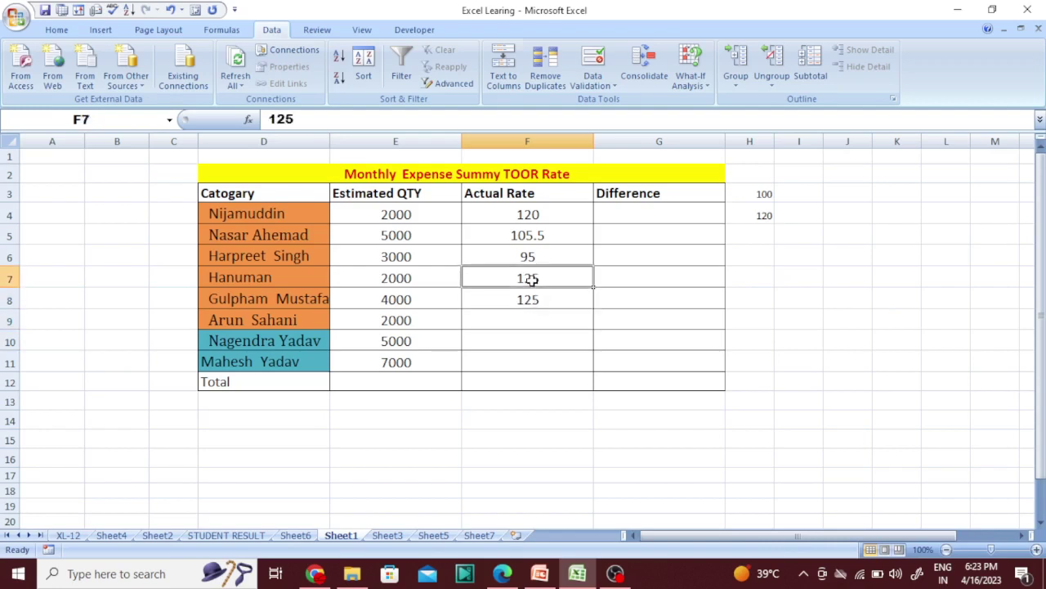
{"action": "left_click", "coordinate": [532, 322]}
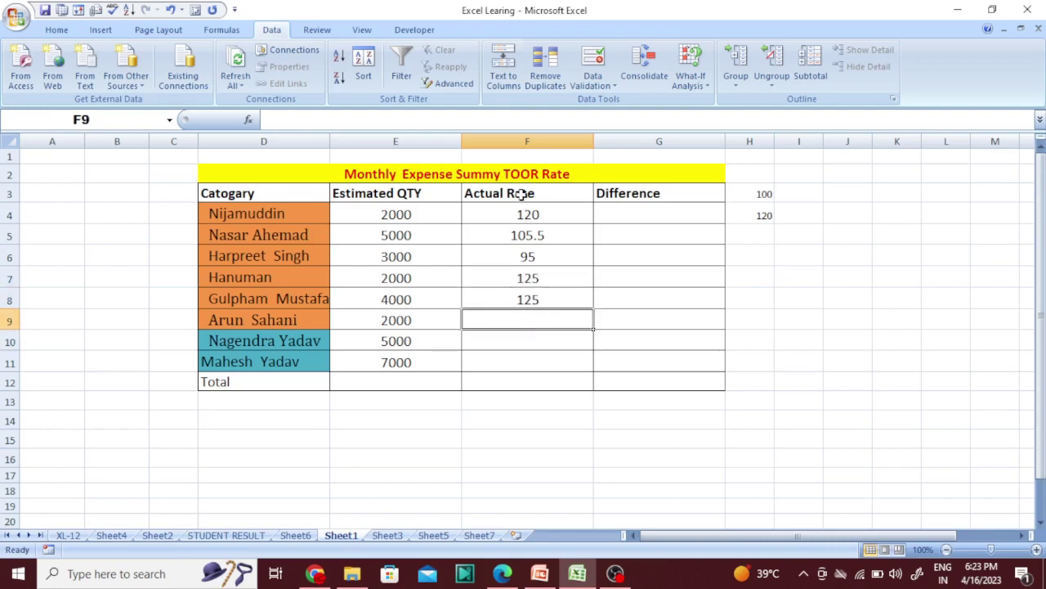
- Change F9's Decimal rule to greater than 100 and apply it to all Actual Rate cells
{"action": "left_click", "coordinate": [609, 85]}
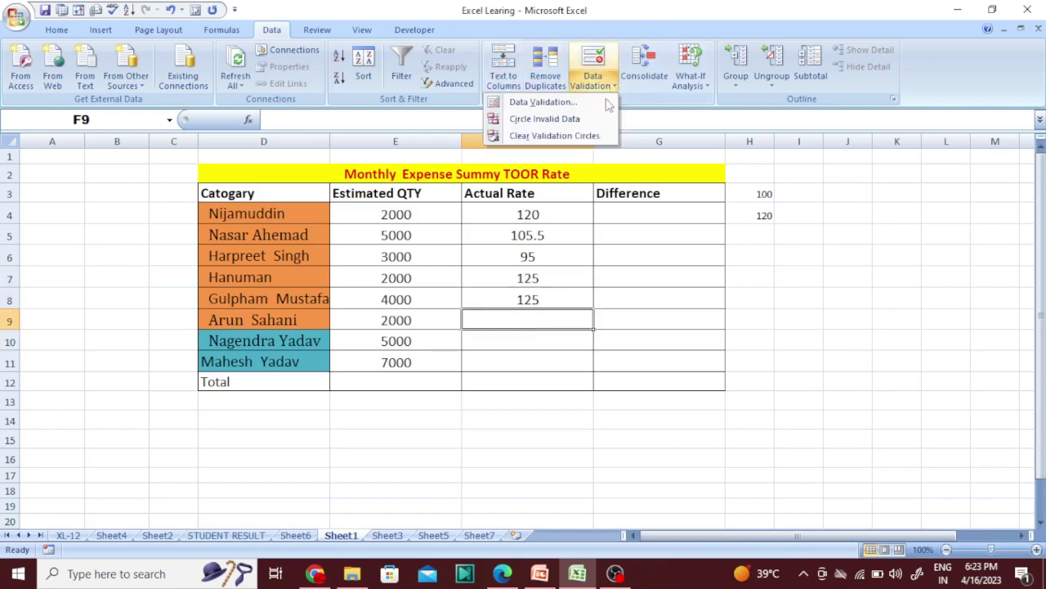
{"action": "left_click", "coordinate": [570, 104]}
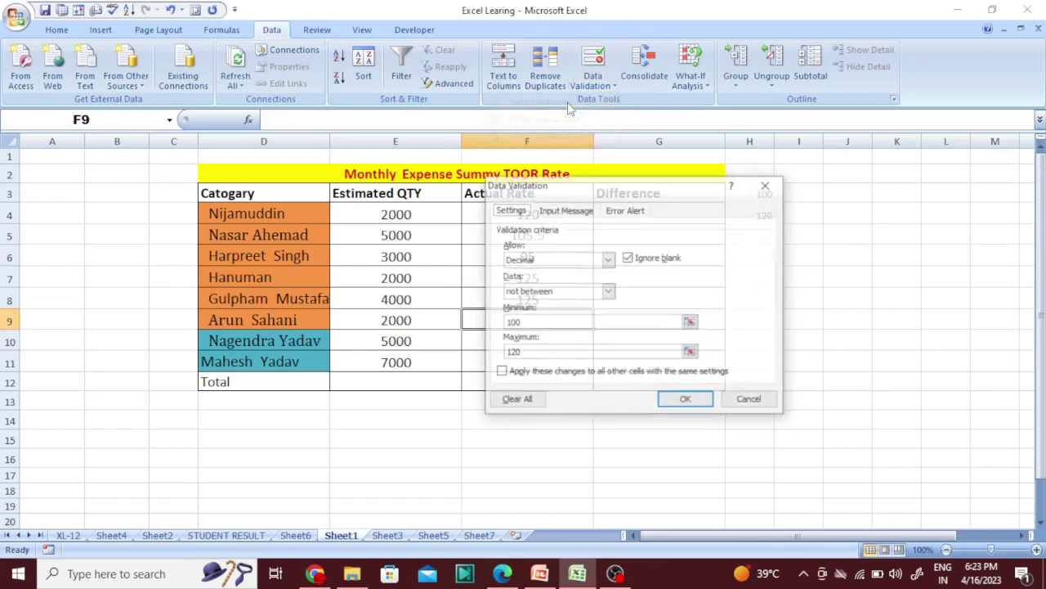
{"action": "left_click", "coordinate": [609, 293]}
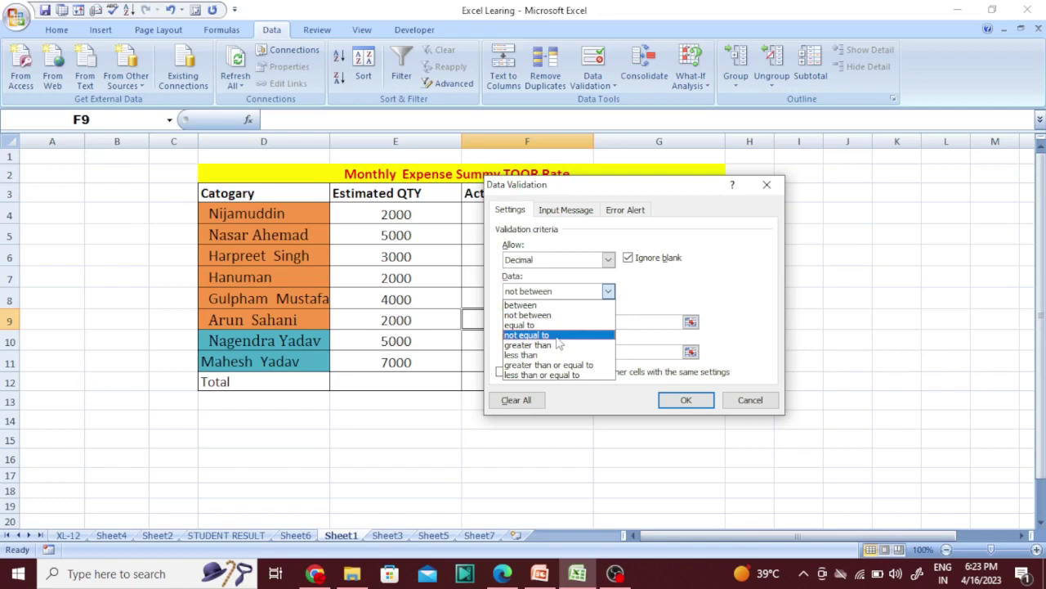
{"action": "left_click", "coordinate": [559, 336]}
{"action": "left_click", "coordinate": [566, 324]}
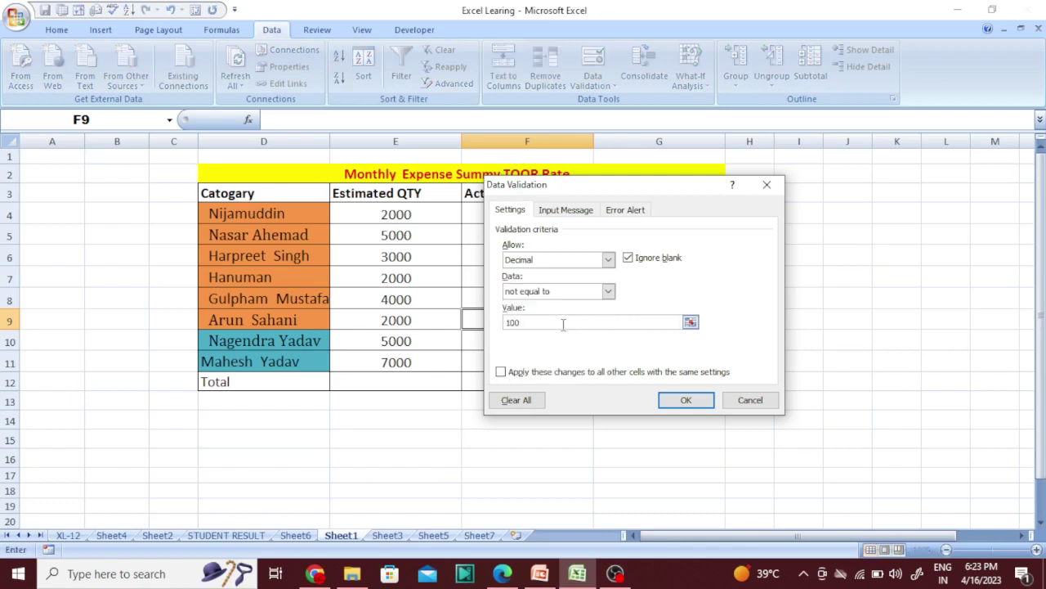
{"action": "left_click_drag", "start_coordinate": [560, 325], "coordinate": [510, 324]}
{"action": "left_click", "coordinate": [690, 323]}
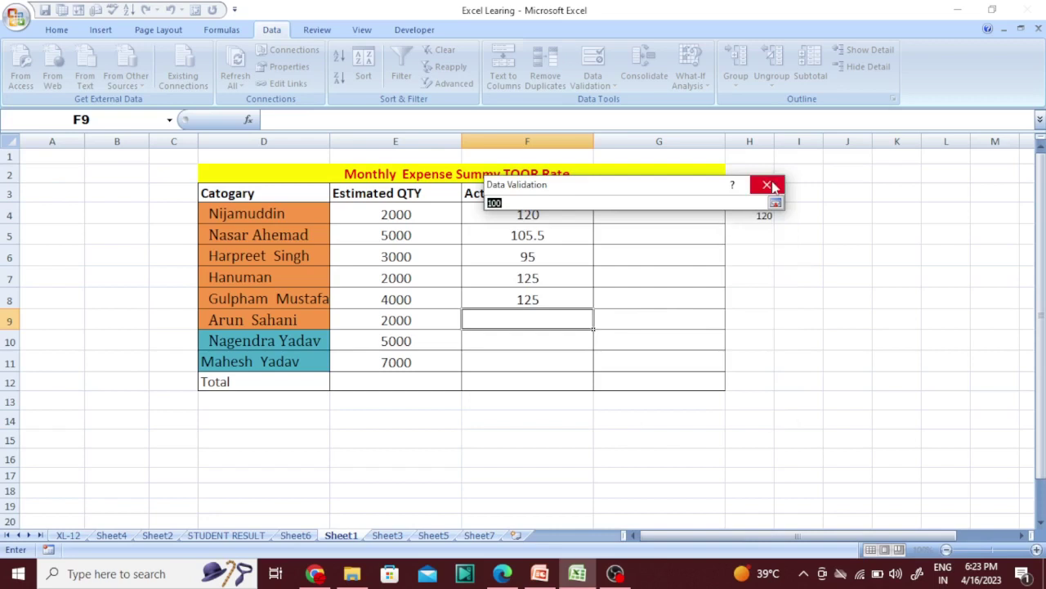
{"action": "left_click", "coordinate": [767, 184]}
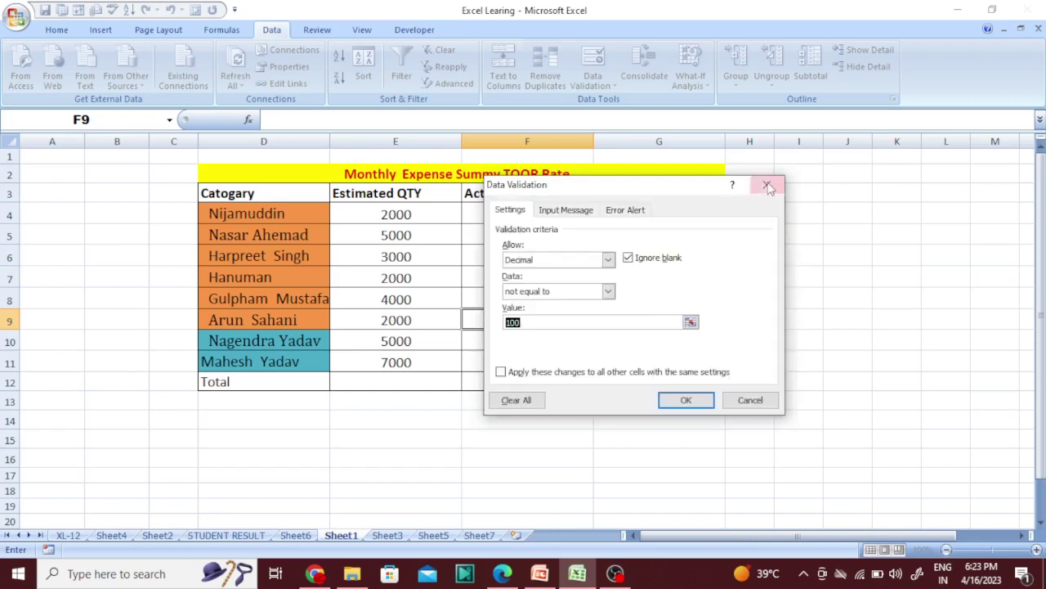
{"action": "left_click", "coordinate": [609, 292]}
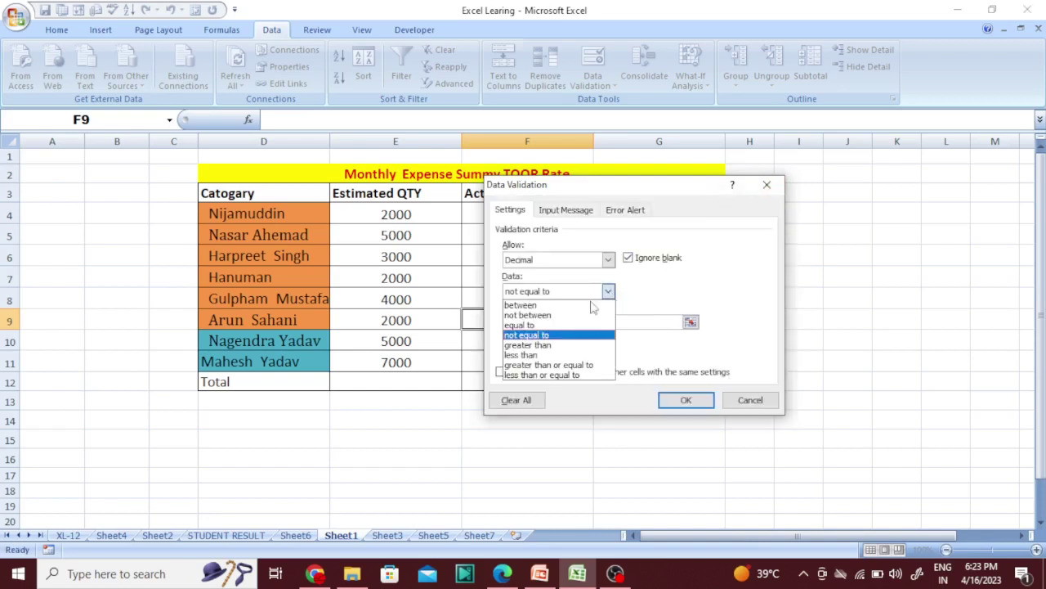
{"action": "left_click", "coordinate": [553, 344]}
{"action": "left_click", "coordinate": [533, 322]}
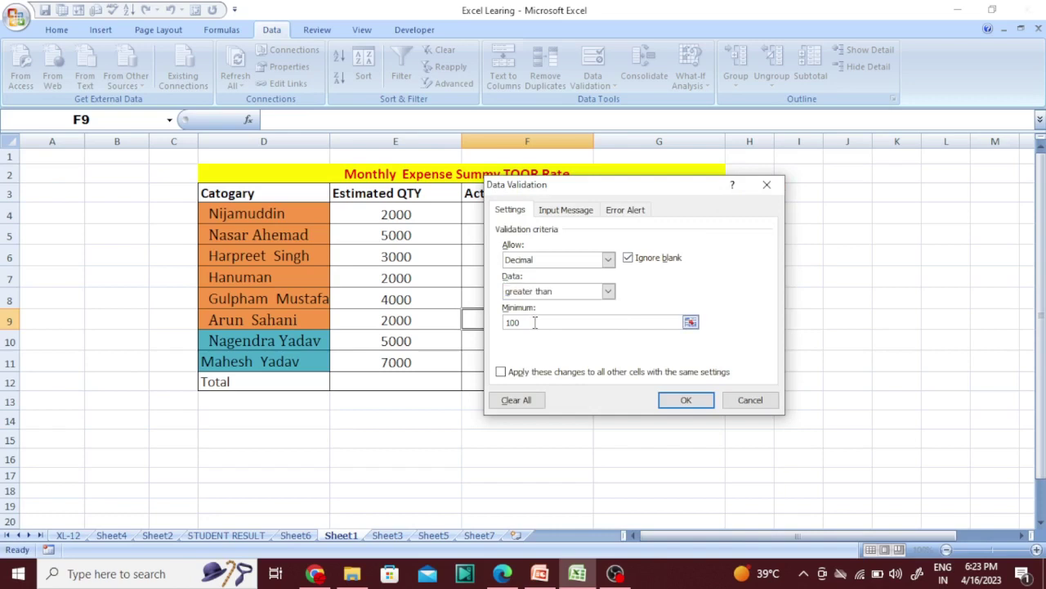
{"action": "left_click", "coordinate": [685, 400]}
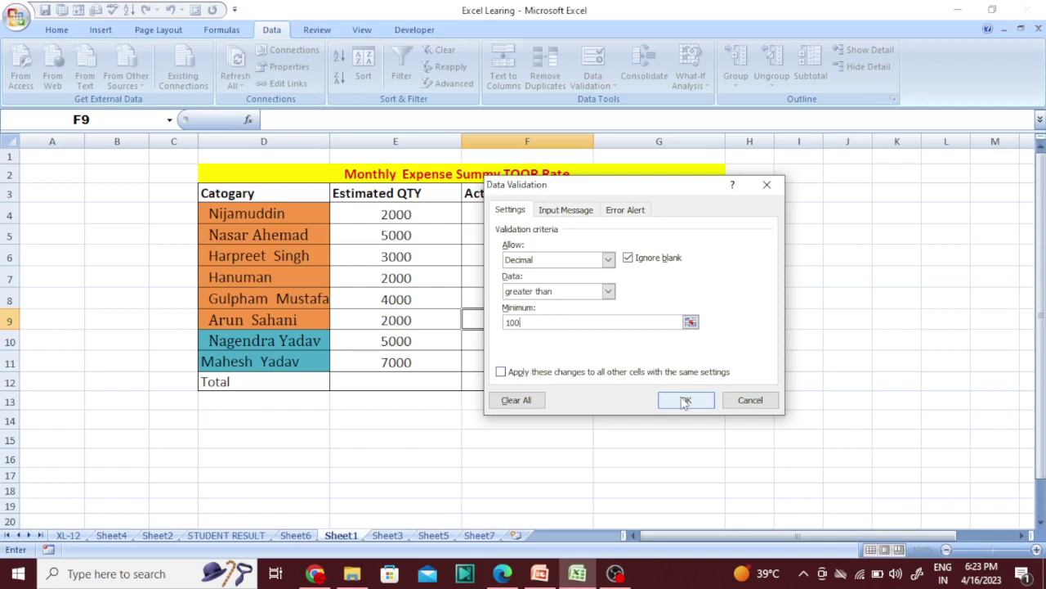
{"action": "left_click", "coordinate": [582, 374]}
- Enter 102 in F9, which the greater-than-100 rule accepts
{"action": "left_click", "coordinate": [682, 397]}
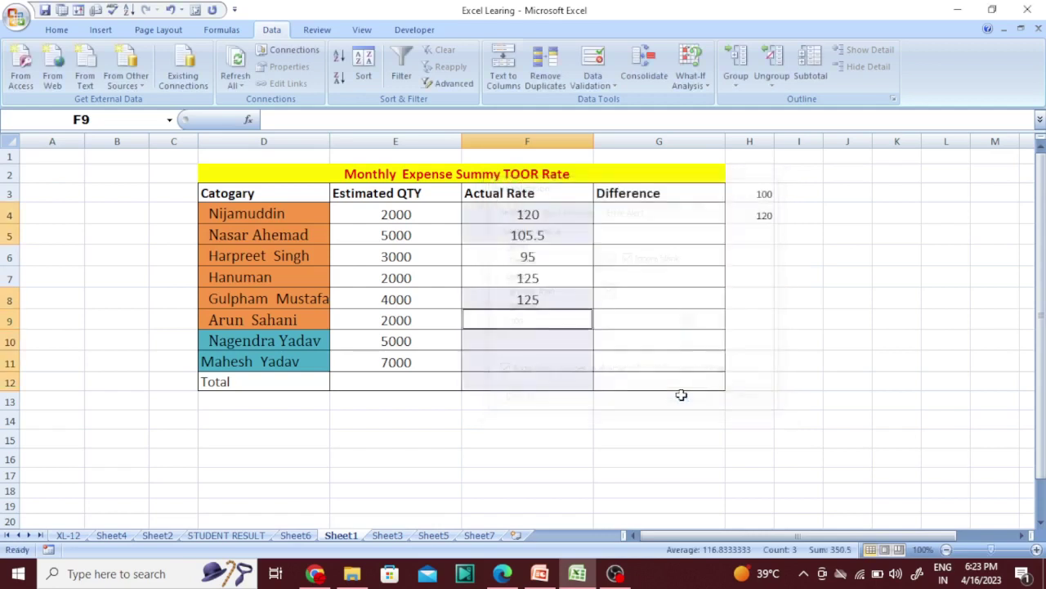
{"action": "left_click", "coordinate": [530, 323]}
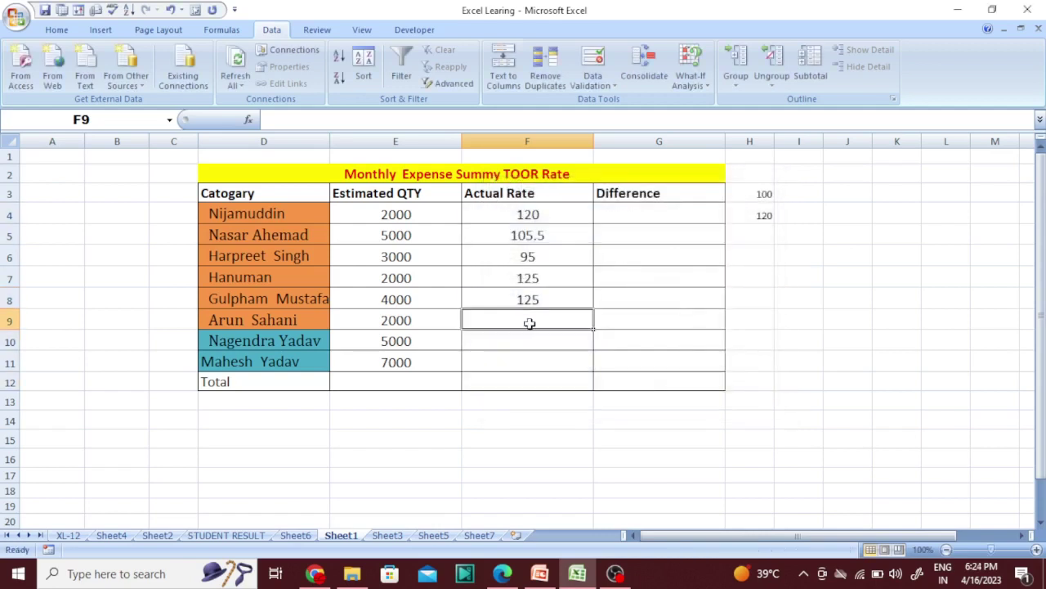
{"action": "type", "text": "102"}
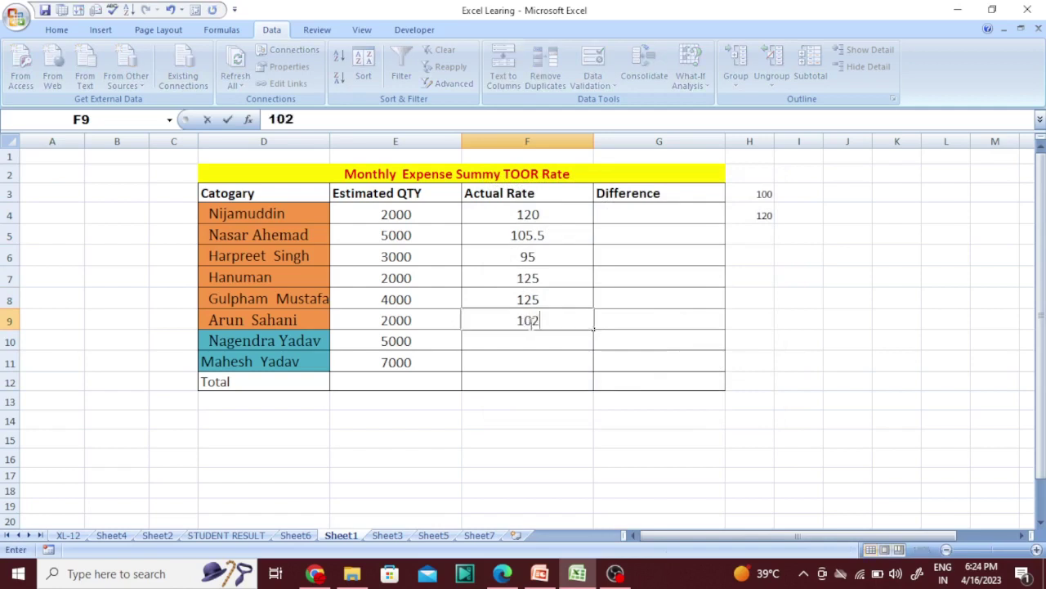
{"action": "left_click", "coordinate": [535, 340]}
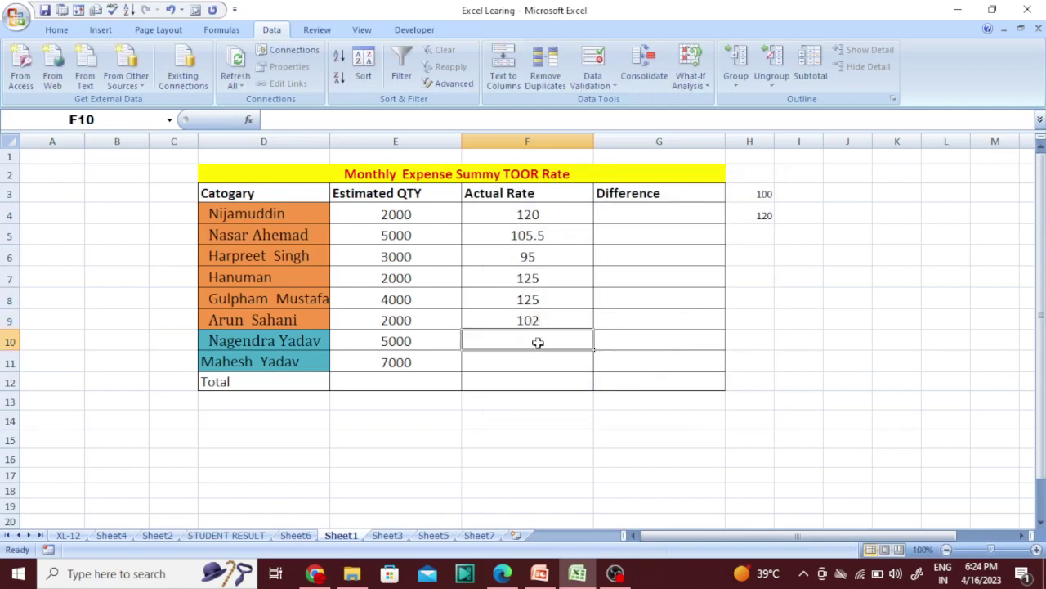
- Try 99 in F10 and cancel the invalid-value error, leaving F10 empty
{"action": "type", "text": "99"}
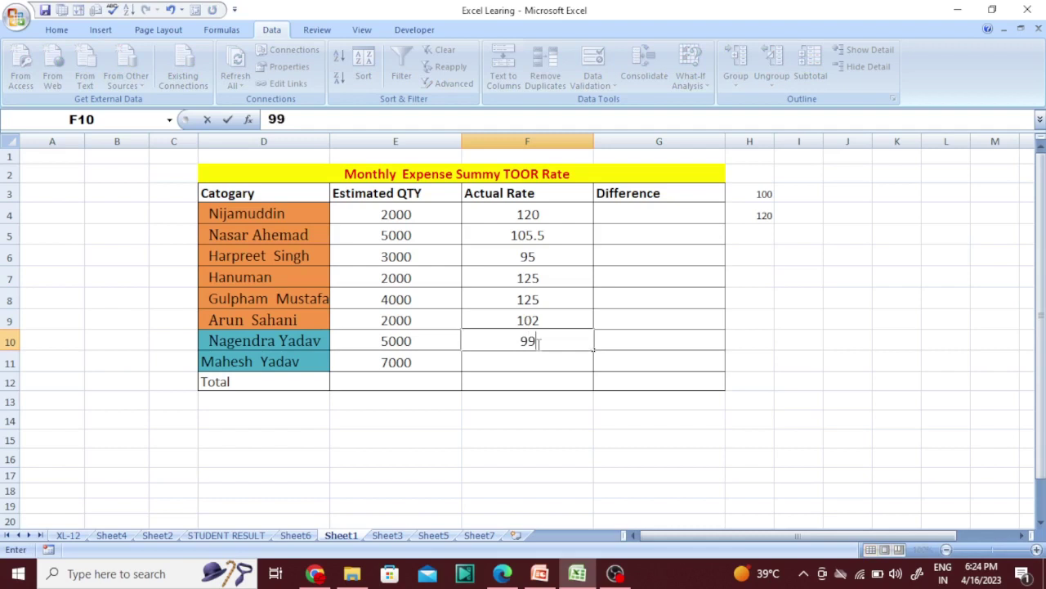
{"action": "key", "text": "Return"}
{"action": "left_click", "coordinate": [587, 331]}
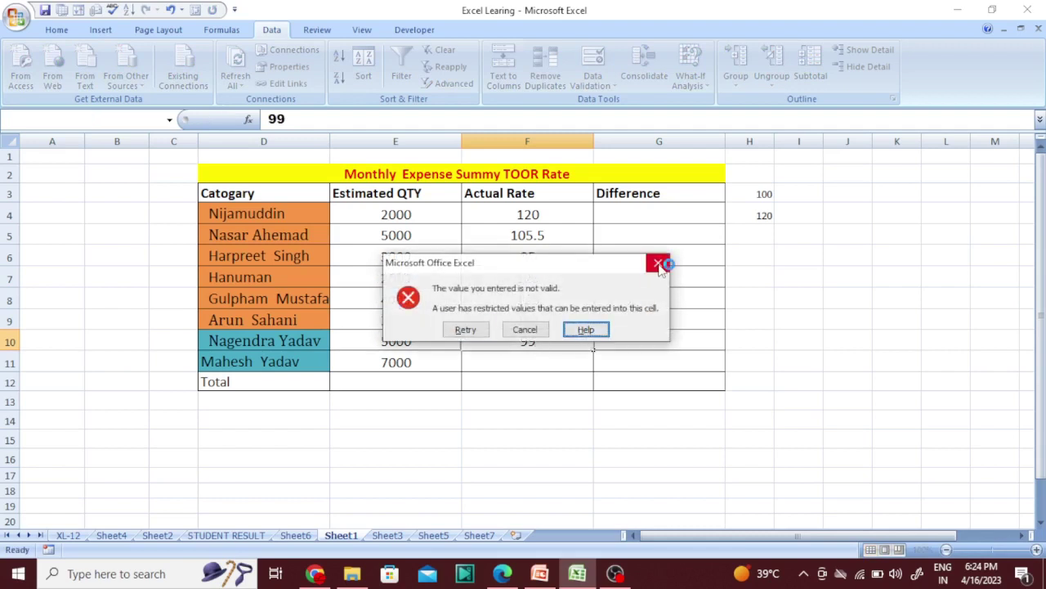
{"action": "left_click", "coordinate": [528, 331]}
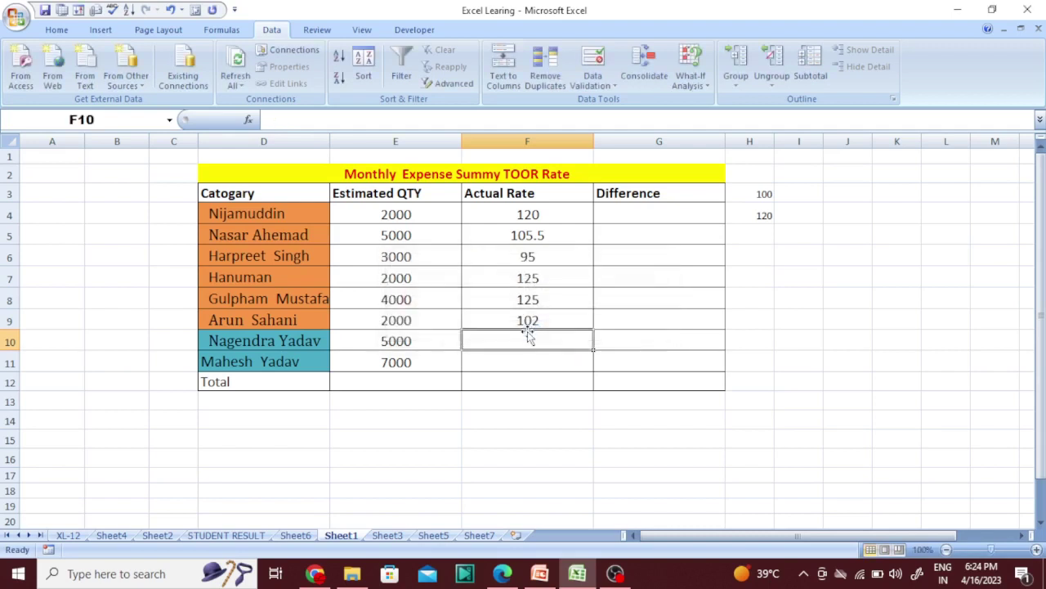
- Switch F10's Decimal rule to greater than or equal to, keeping the minimum at 100
{"action": "left_click", "coordinate": [593, 85]}
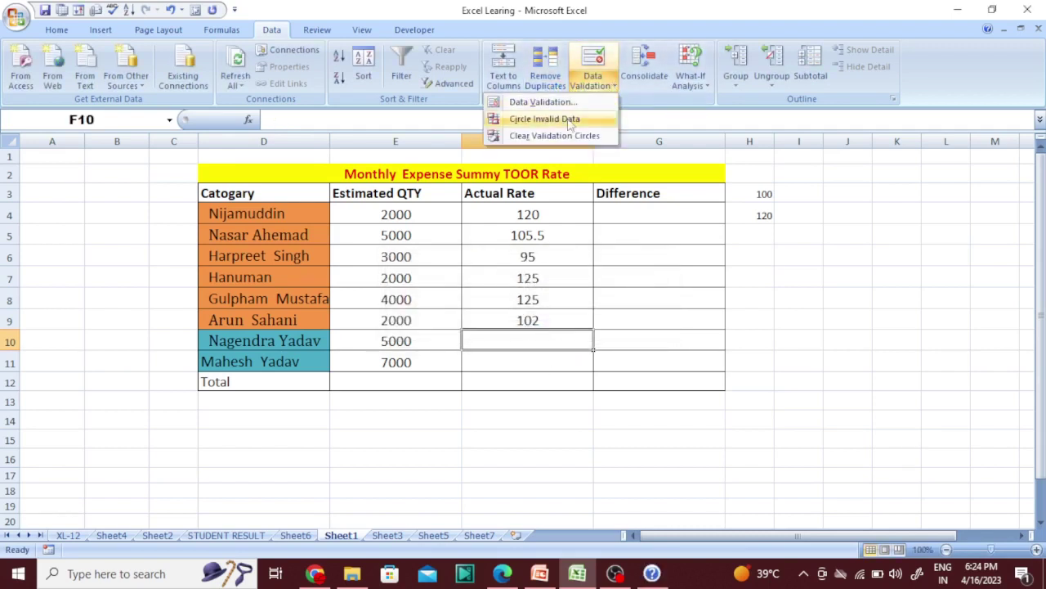
{"action": "left_click", "coordinate": [543, 102]}
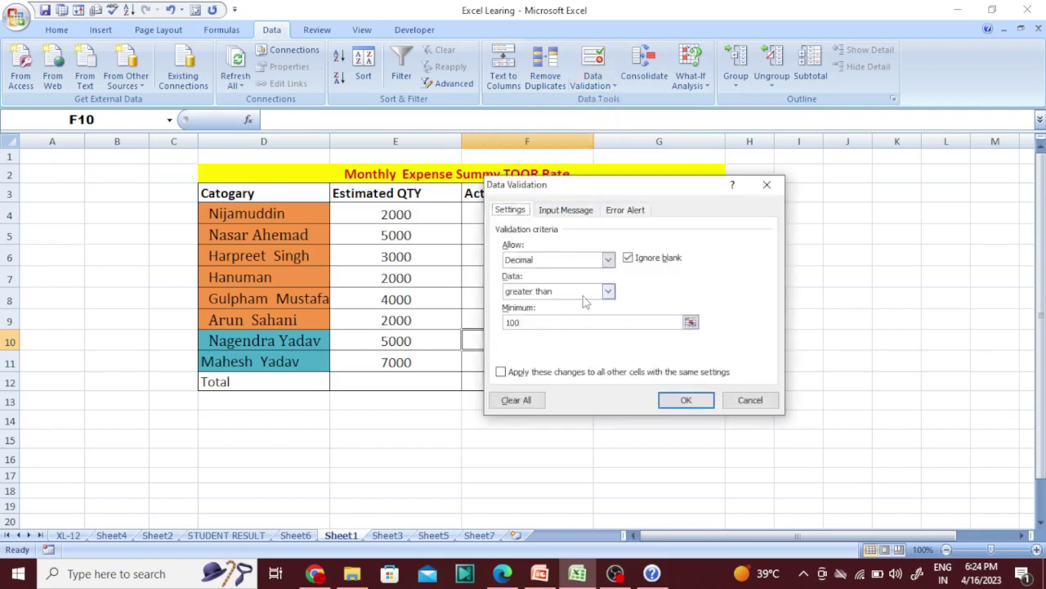
{"action": "left_click", "coordinate": [608, 291]}
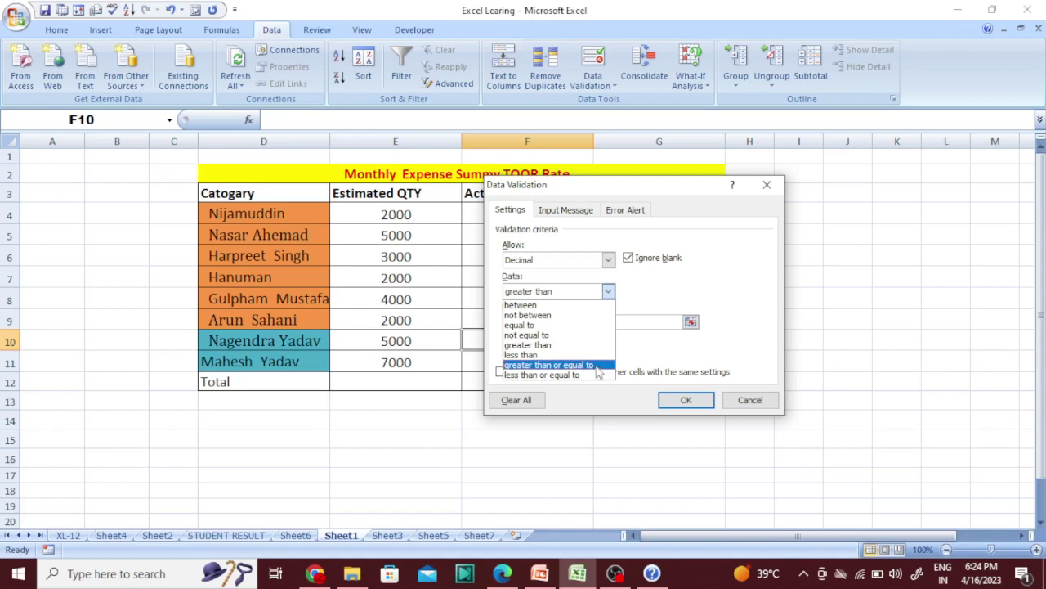
{"action": "left_click", "coordinate": [588, 365]}
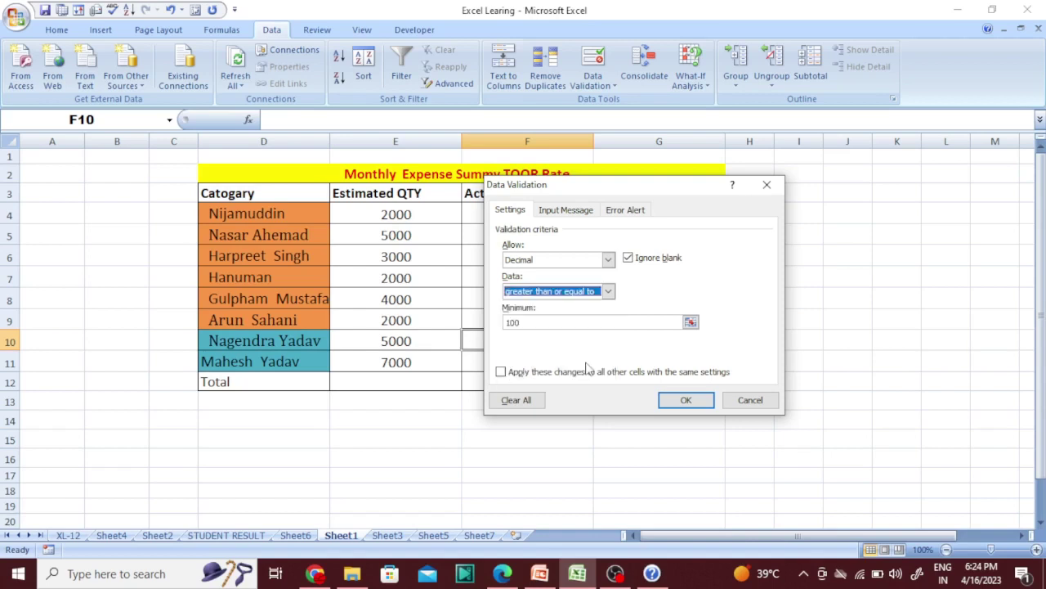
{"action": "left_click", "coordinate": [556, 322]}
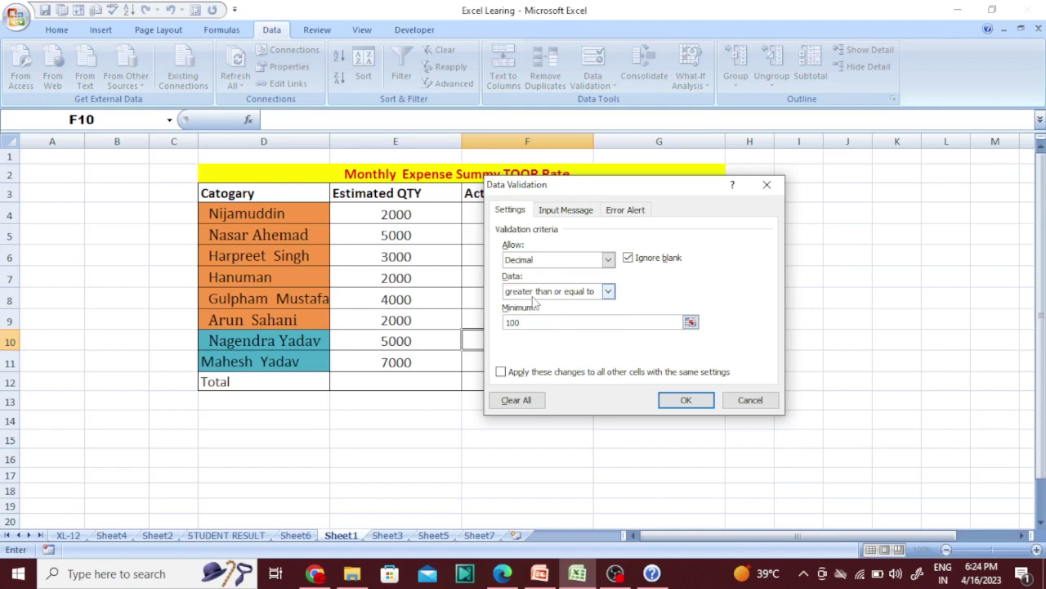
{"action": "left_click", "coordinate": [677, 400]}
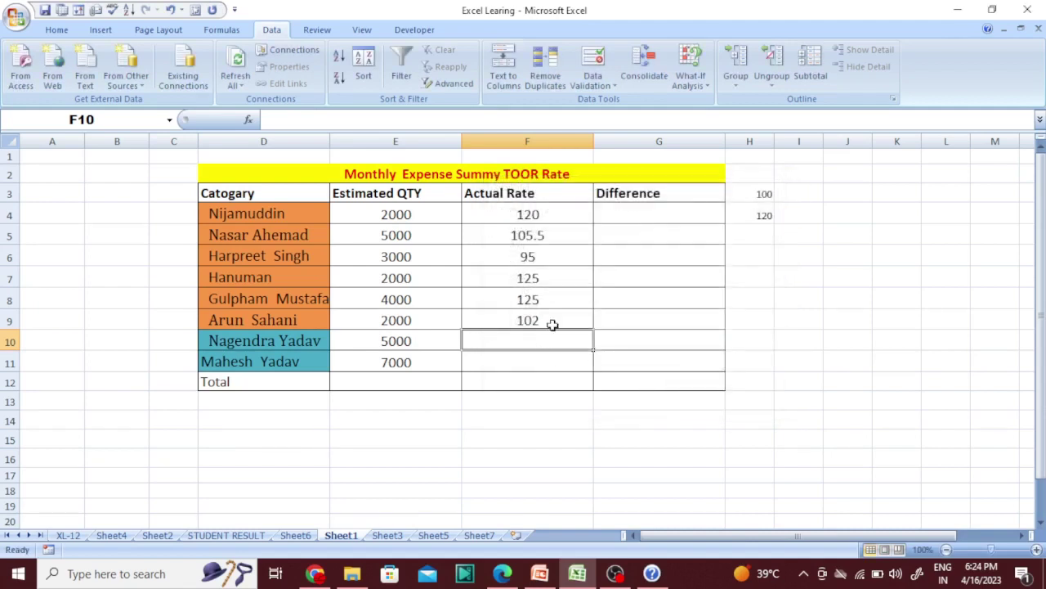
- Enter 125 in F10, then try 100 in F11 and dismiss the rejection
{"action": "type", "text": "125"}
{"action": "key", "text": "Return"}
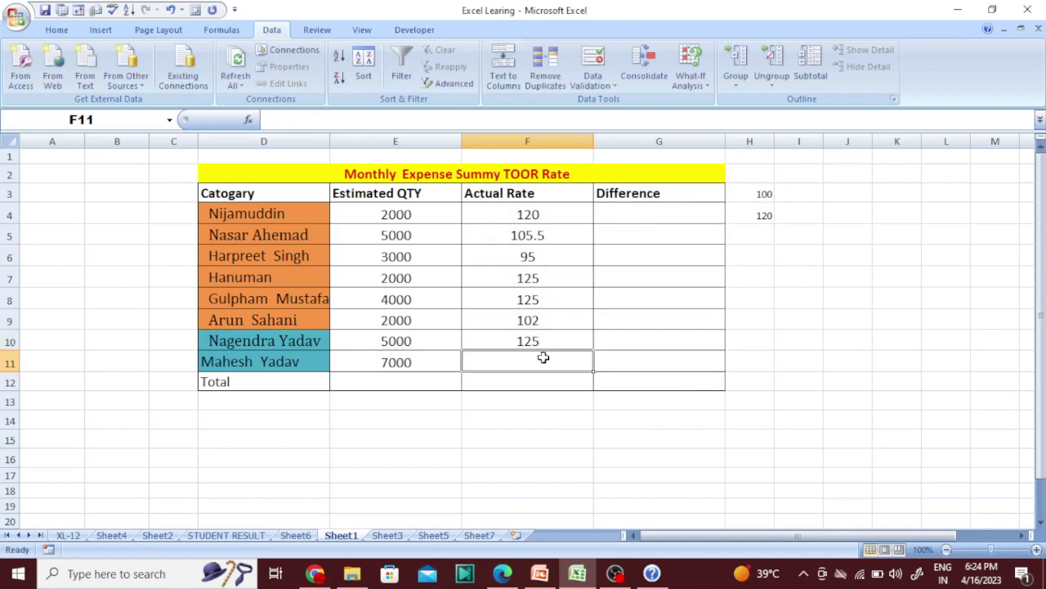
{"action": "type", "text": "100"}
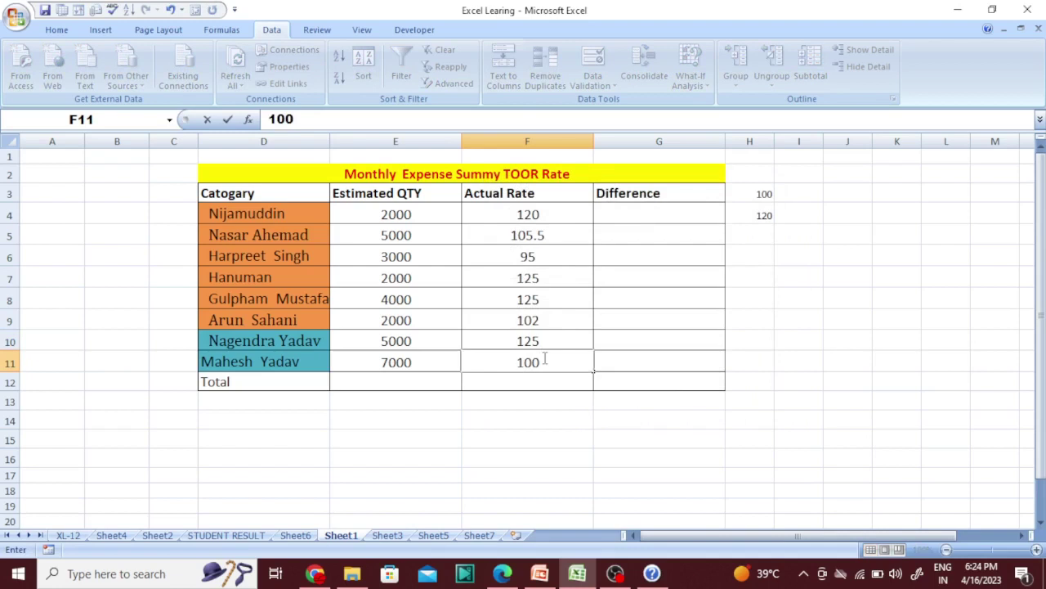
{"action": "key", "text": "Return"}
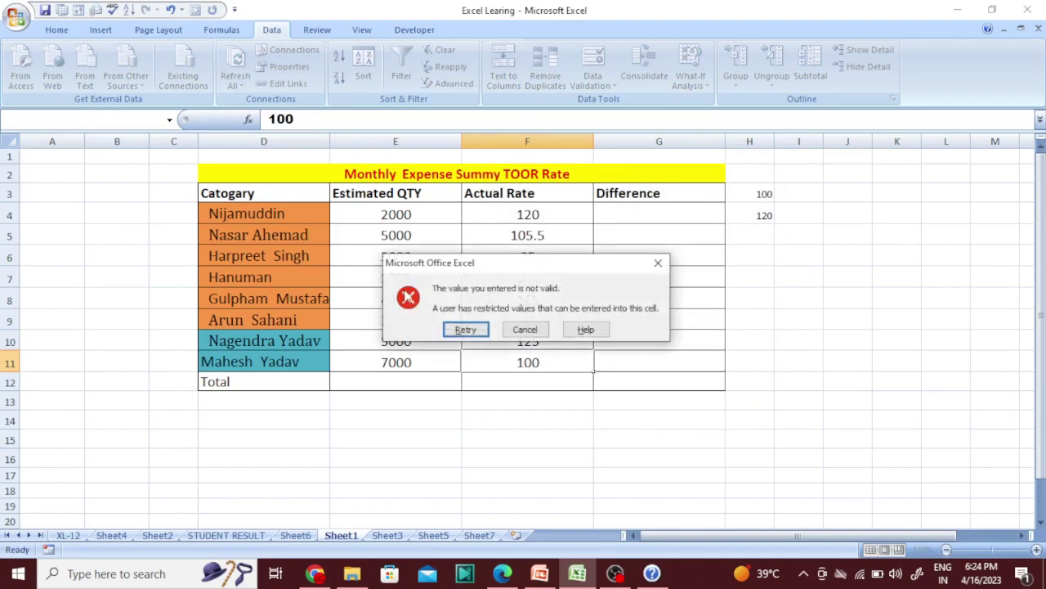
{"action": "left_click", "coordinate": [658, 263]}
- Try 95 in F12 and cancel the rejected entry
{"action": "left_click", "coordinate": [555, 387]}
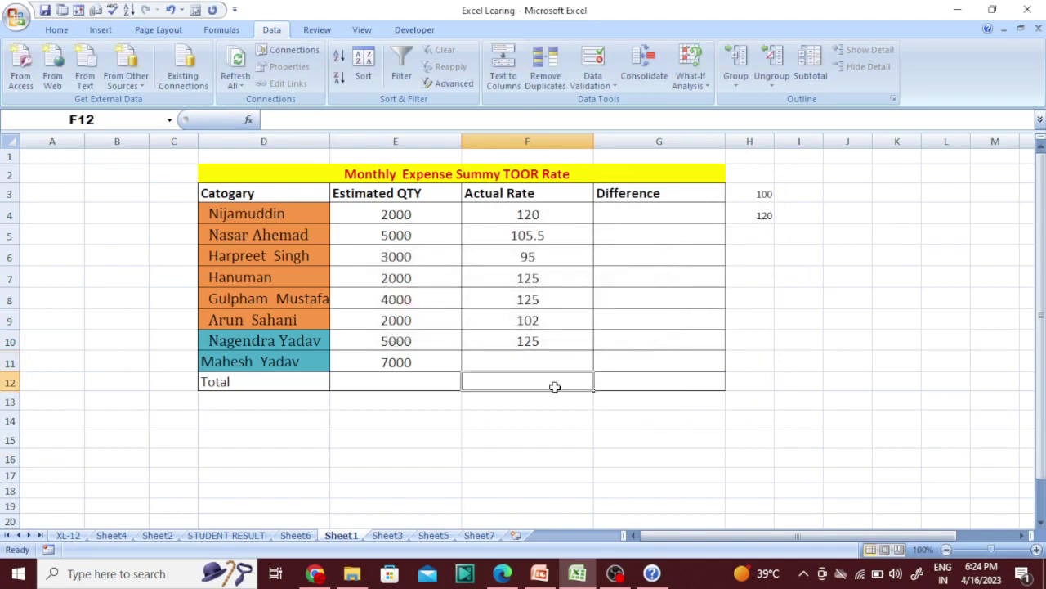
{"action": "type", "text": "95"}
{"action": "key", "text": "Return"}
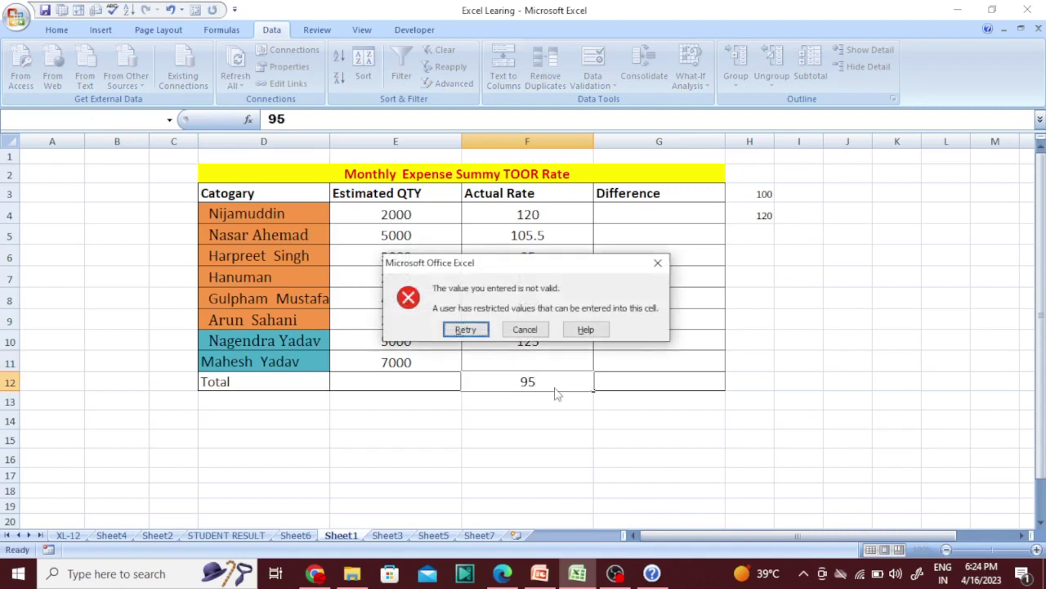
{"action": "left_click", "coordinate": [524, 331]}
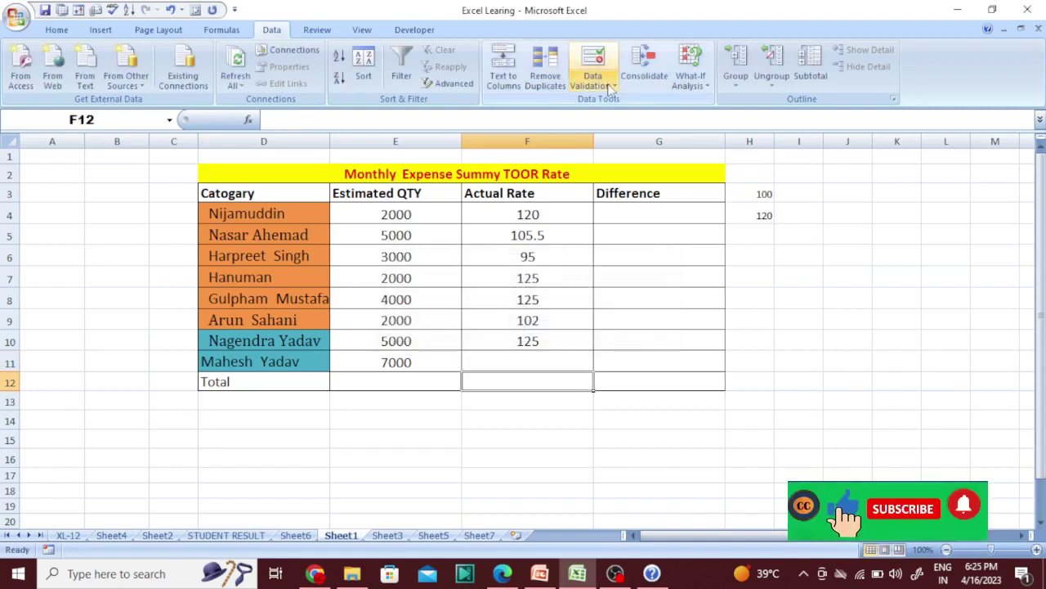
- Use Clear All in F12's Data Validation settings to reset it to Any value
{"action": "left_click", "coordinate": [610, 85]}
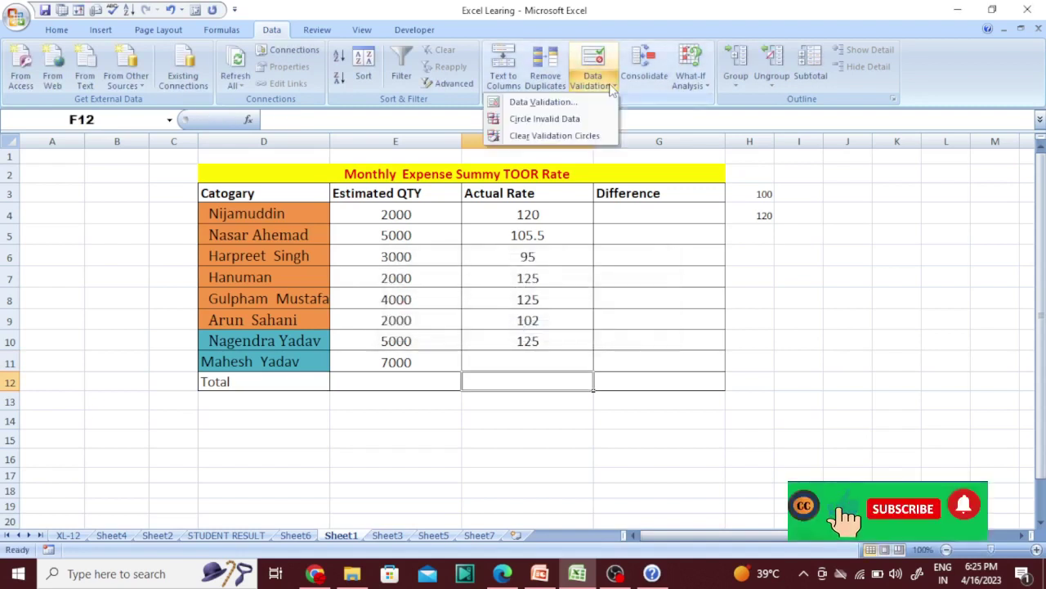
{"action": "left_click", "coordinate": [539, 100]}
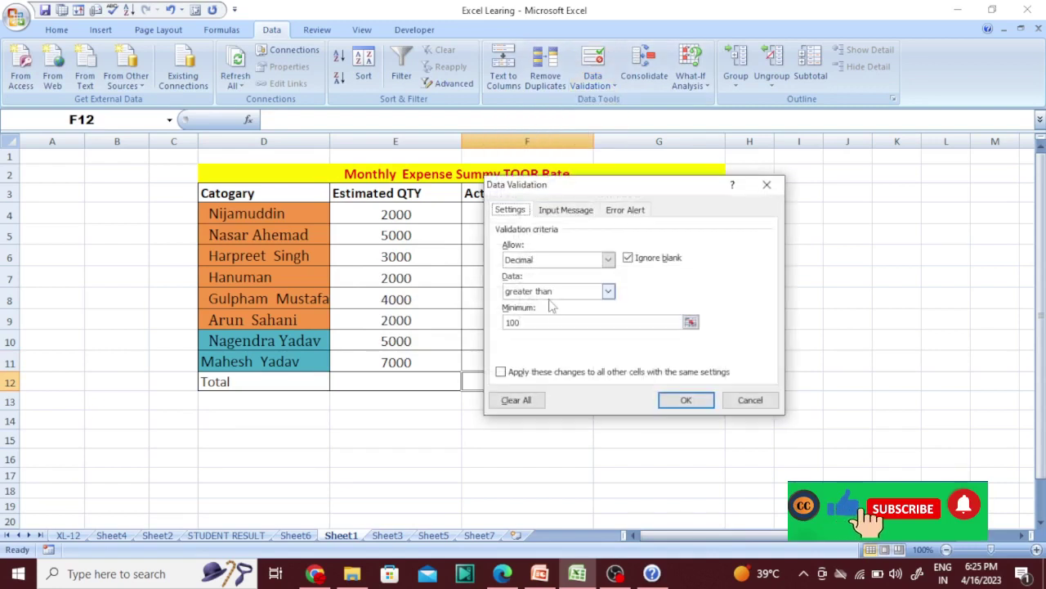
{"action": "left_click", "coordinate": [578, 292]}
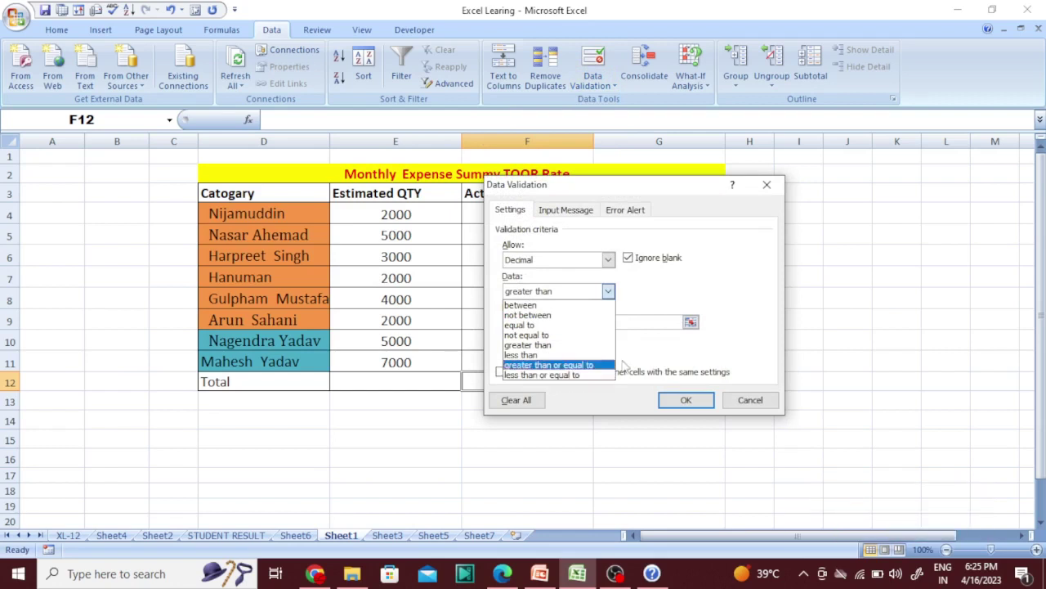
{"action": "left_click", "coordinate": [523, 400]}
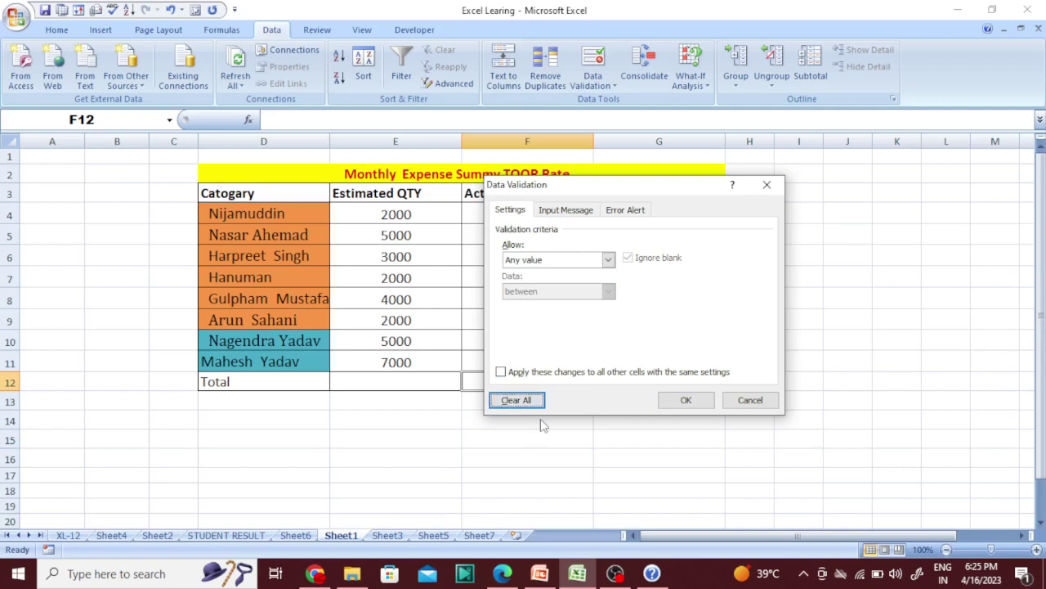
{"action": "left_click", "coordinate": [686, 400]}
{"action": "left_click_drag", "start_coordinate": [540, 211], "coordinate": [530, 375]}
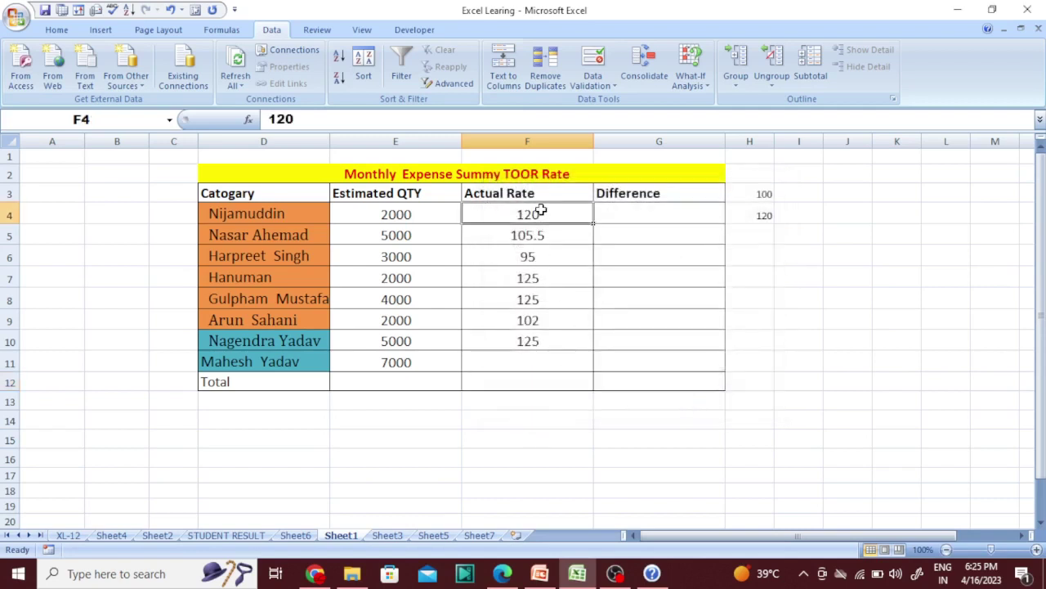
{"action": "left_click_drag", "start_coordinate": [528, 196], "coordinate": [528, 384]}
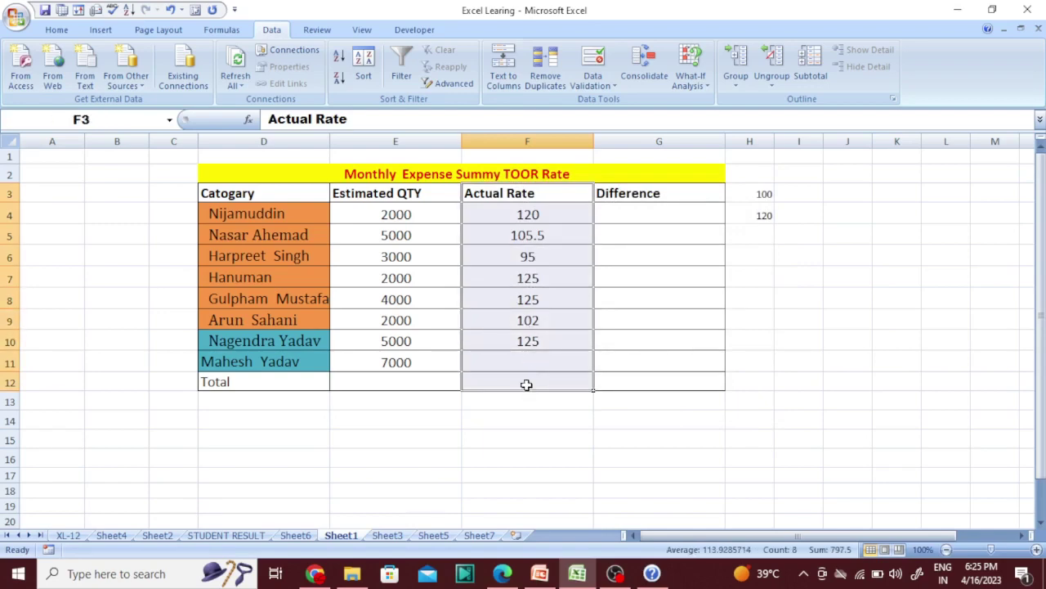